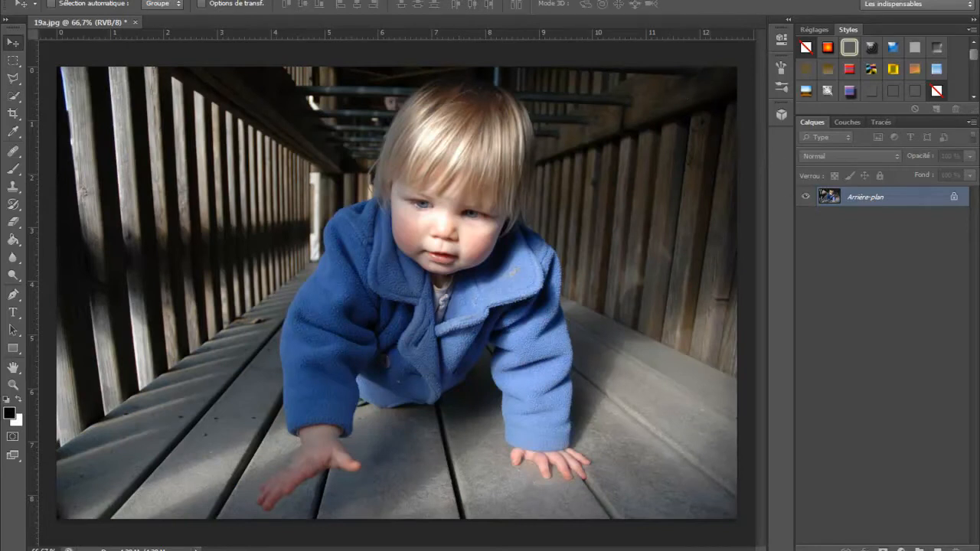
Add a solid colour fill layer in #f7d9ad above the photo and set its blending mode to Produit
{"action": "left_click", "coordinate": [149, 0]}
{"action": "mouse_move", "coordinate": [306, 88]}
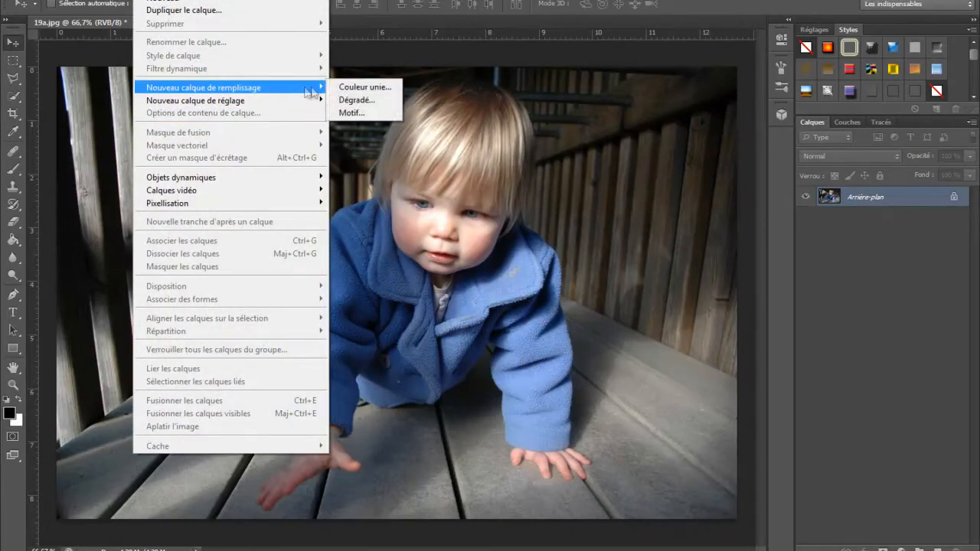
{"action": "left_click", "coordinate": [345, 87]}
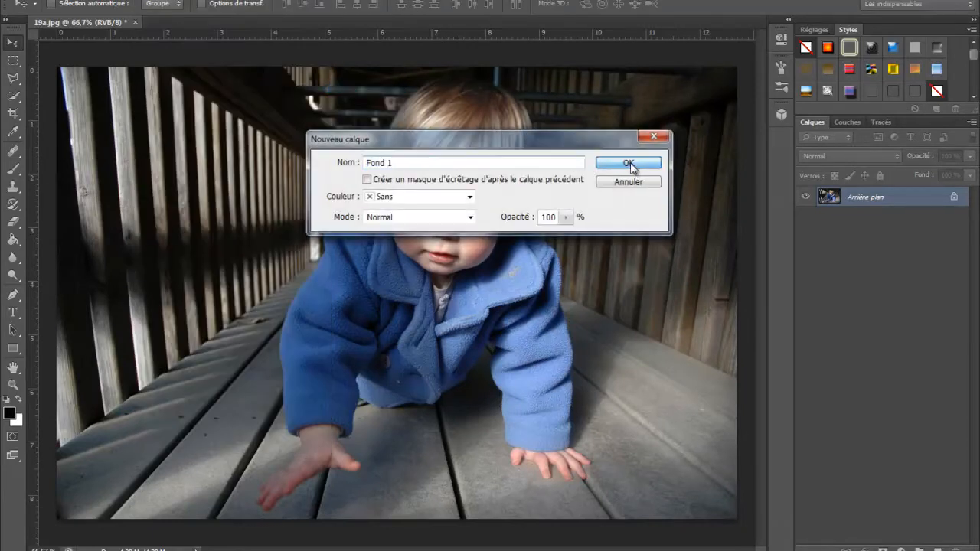
{"action": "left_click", "coordinate": [630, 162]}
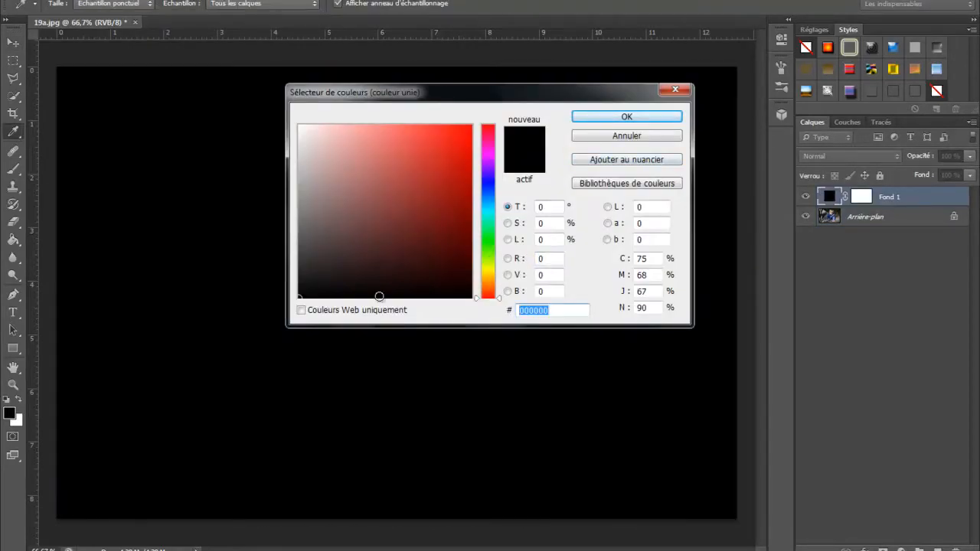
{"action": "type", "text": "f7d9ad"}
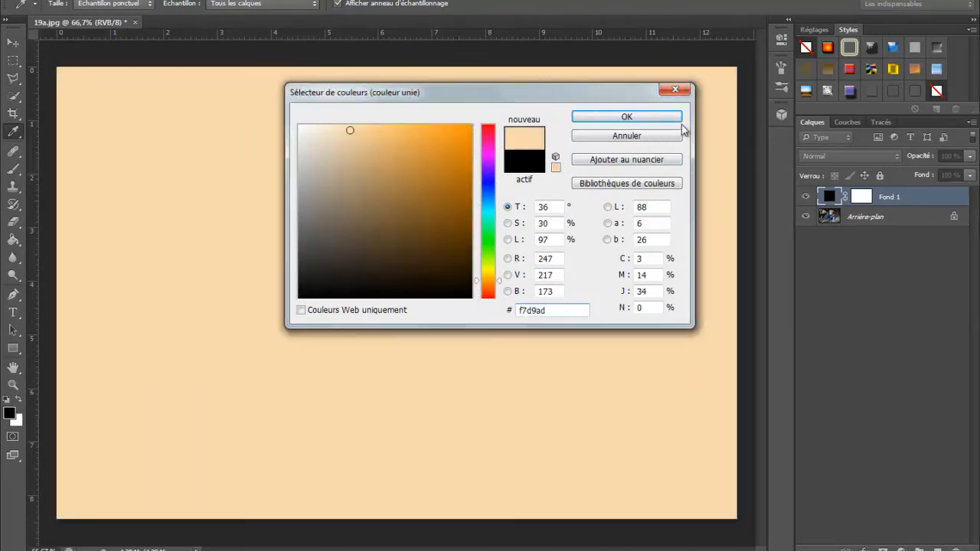
{"action": "left_click", "coordinate": [668, 119]}
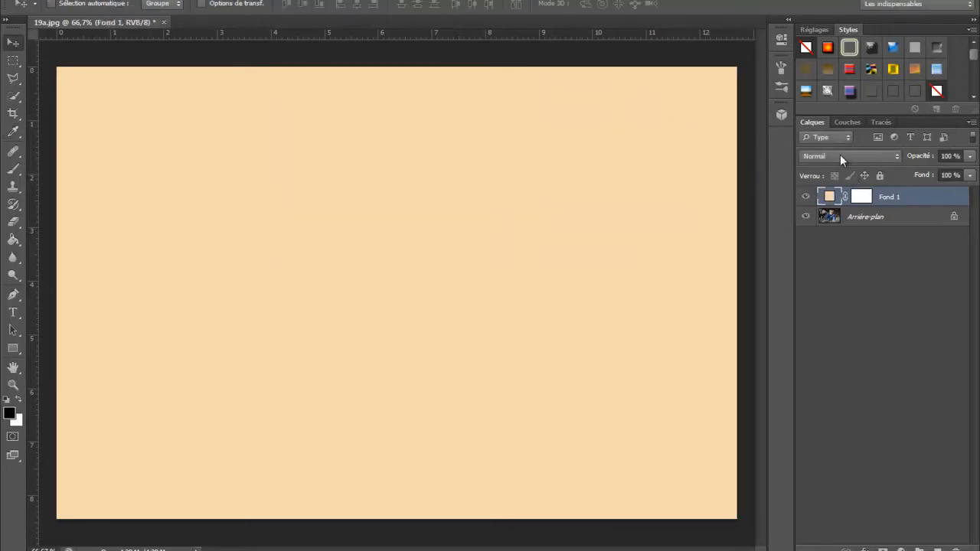
{"action": "left_click", "coordinate": [839, 156]}
{"action": "left_click", "coordinate": [818, 214]}
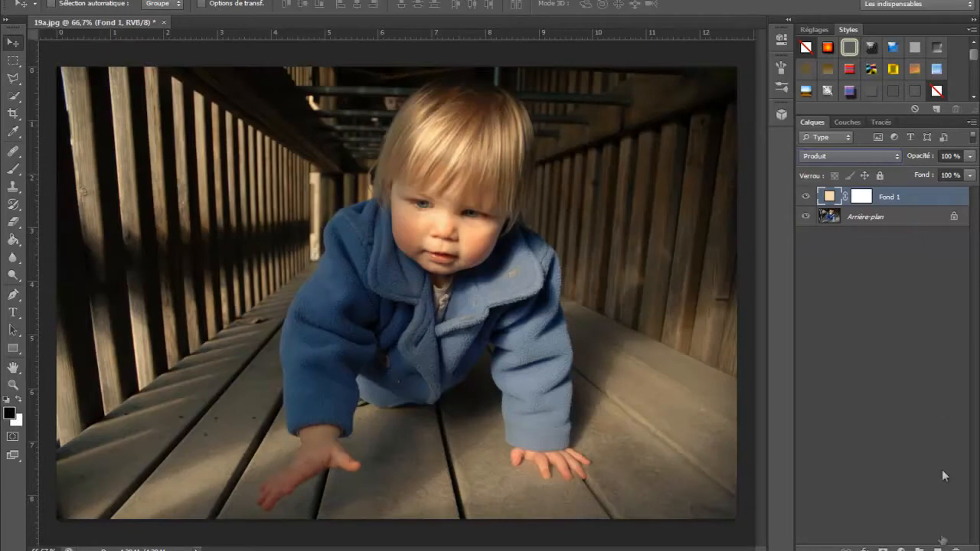
Add a Courbes adjustment layer and set the Vert channel's black point output to 37
{"action": "left_click", "coordinate": [901, 549]}
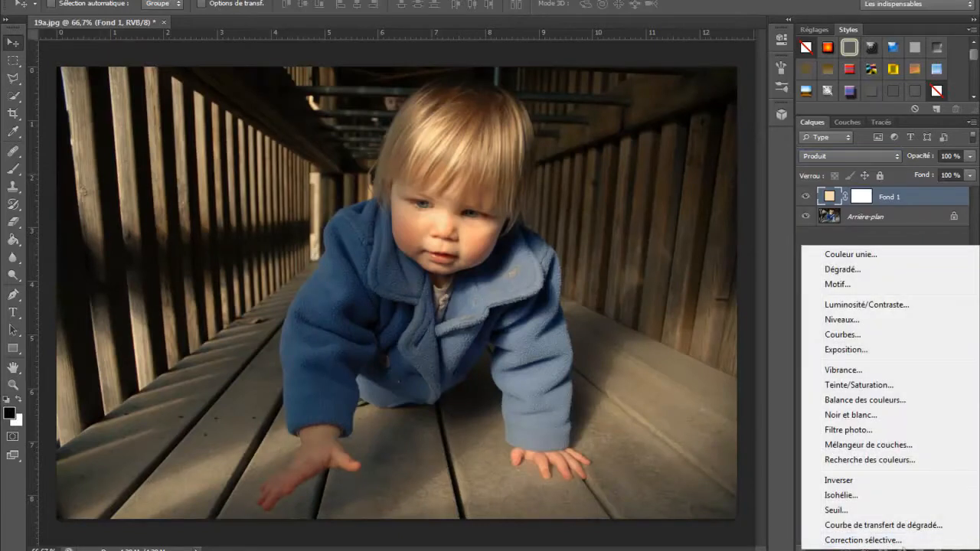
{"action": "left_click", "coordinate": [861, 337]}
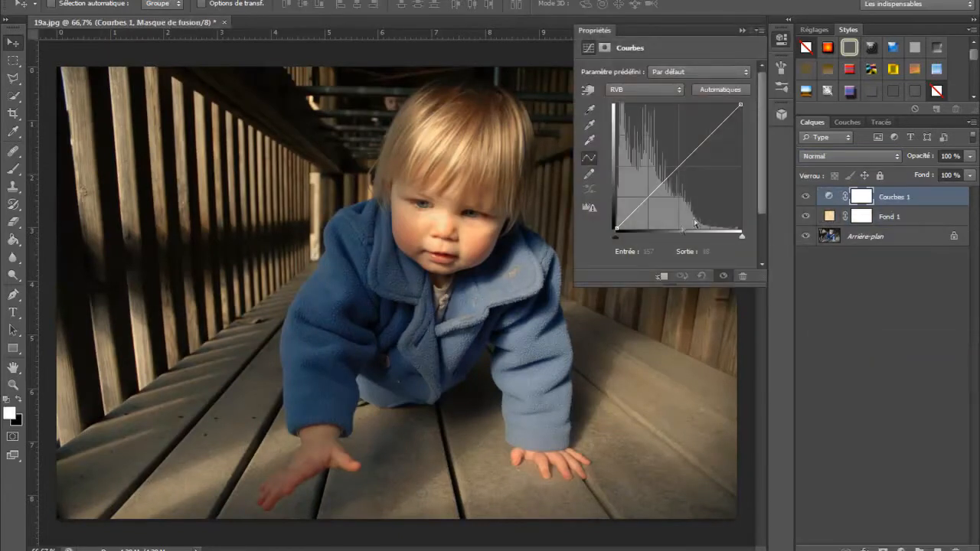
{"action": "left_click", "coordinate": [653, 88]}
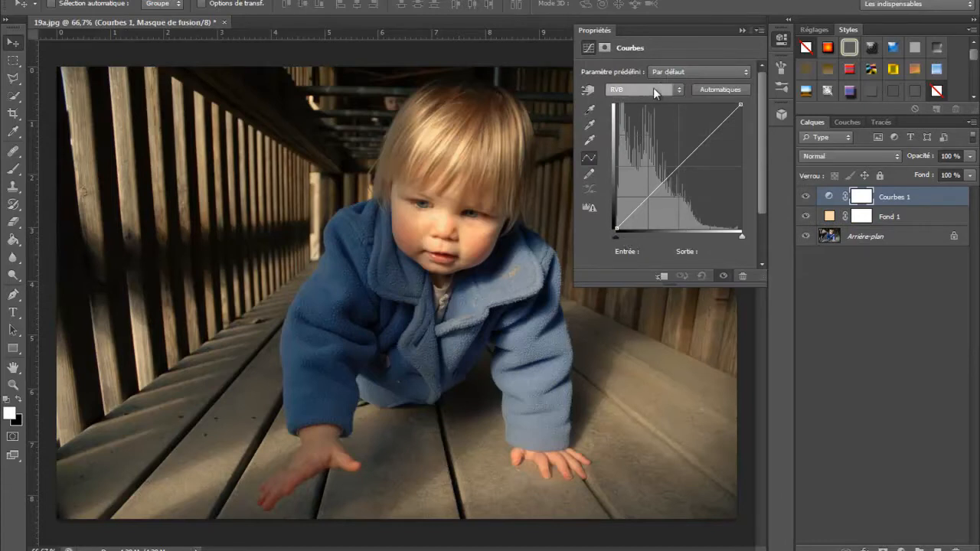
{"action": "left_click", "coordinate": [637, 127]}
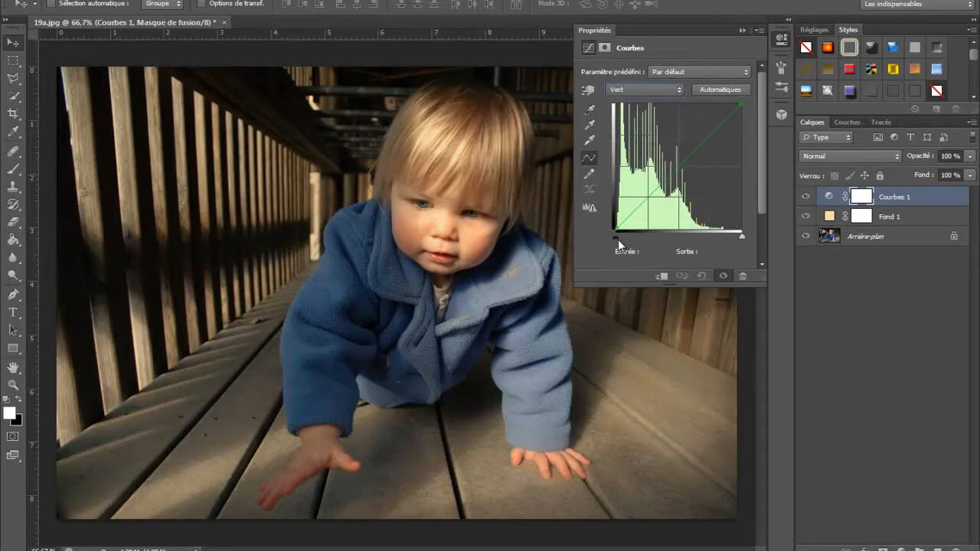
{"action": "left_click", "coordinate": [615, 240]}
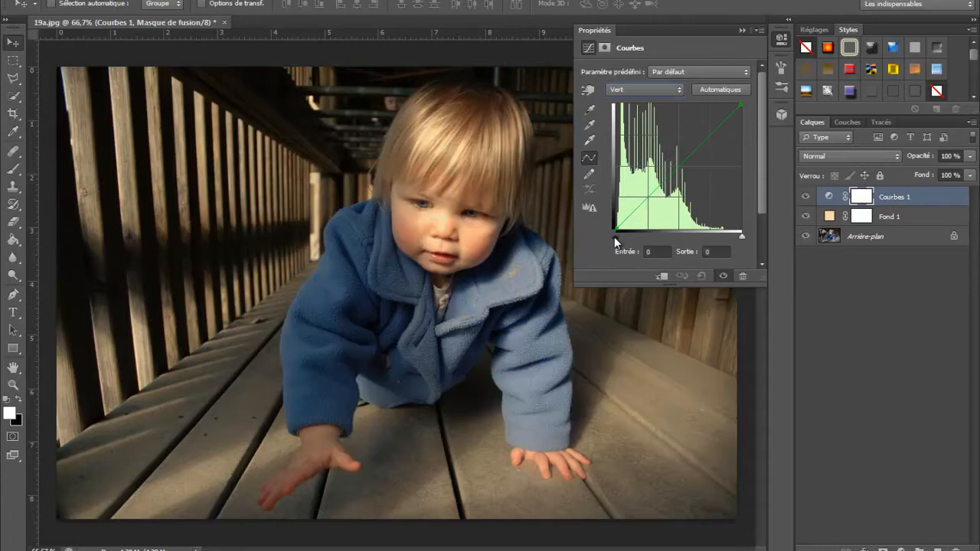
{"action": "left_click", "coordinate": [691, 252]}
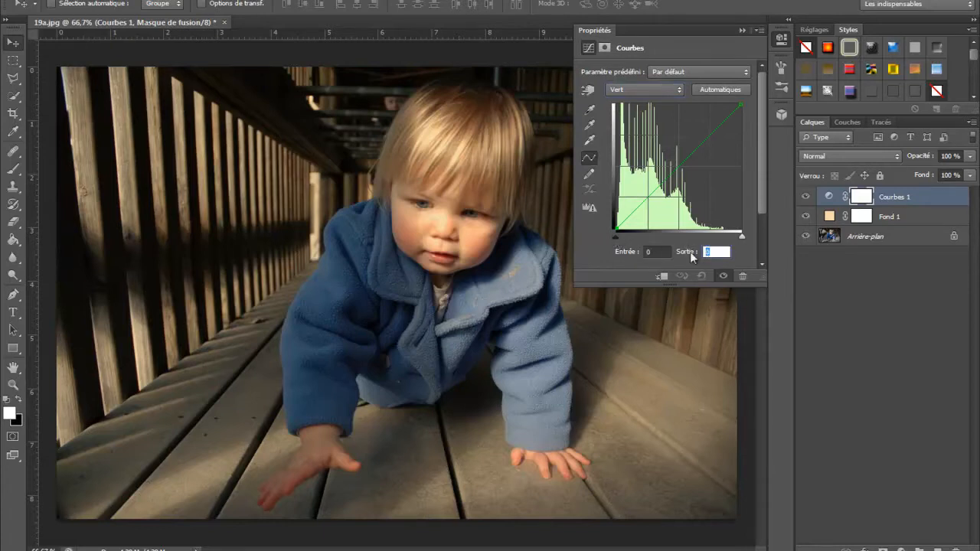
{"action": "type", "text": "37"}
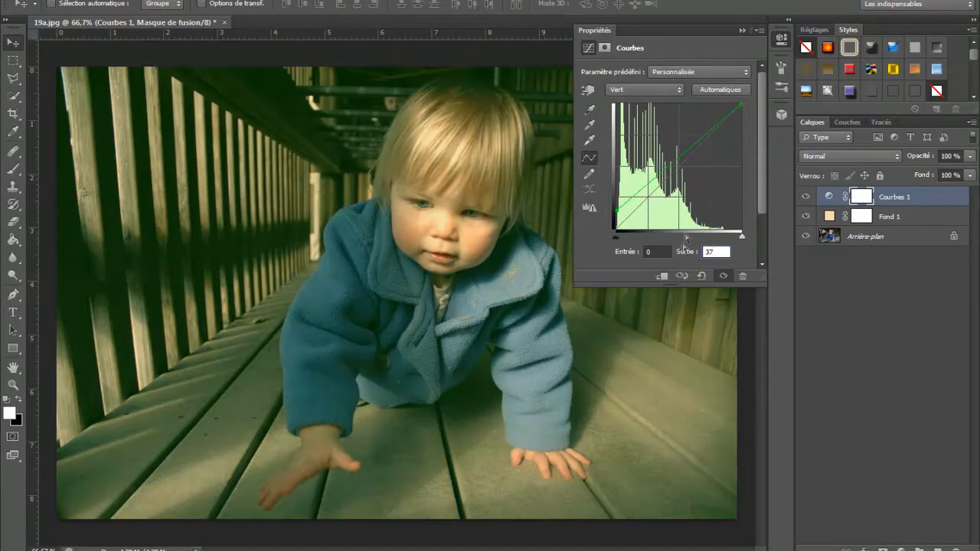
Set the Bleu channel's black point output to 133 in the same curves adjustment
{"action": "left_click", "coordinate": [653, 89]}
{"action": "left_click", "coordinate": [666, 137]}
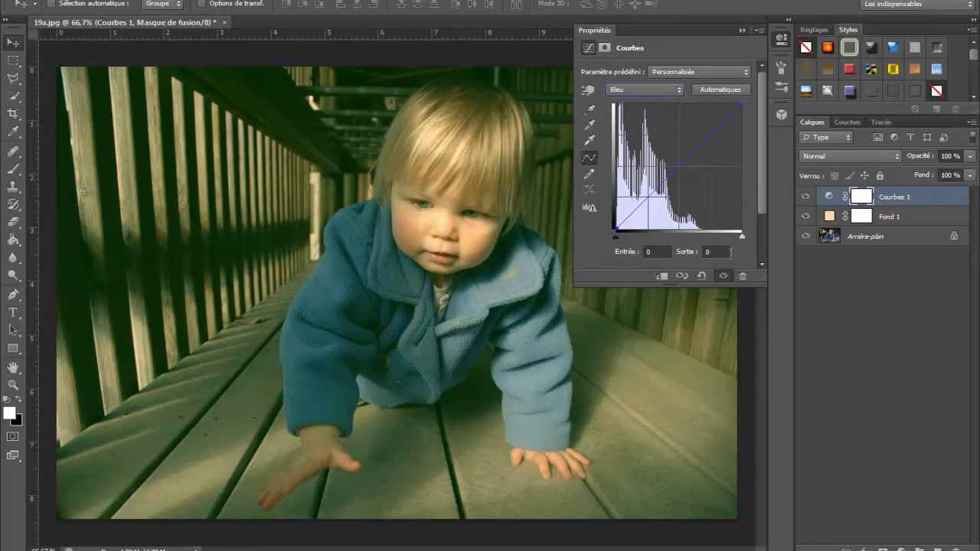
{"action": "left_click", "coordinate": [730, 251]}
{"action": "type", "text": "133"}
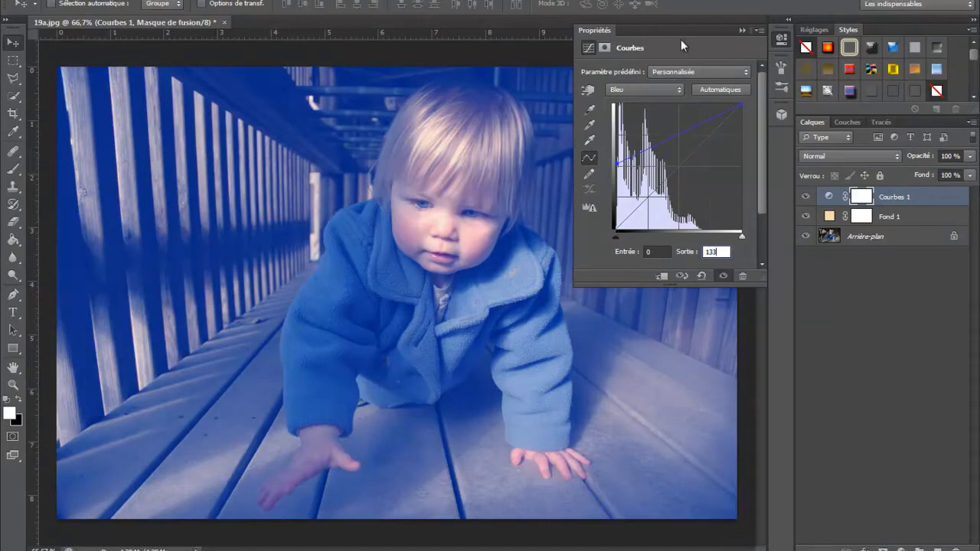
{"action": "left_click", "coordinate": [739, 31]}
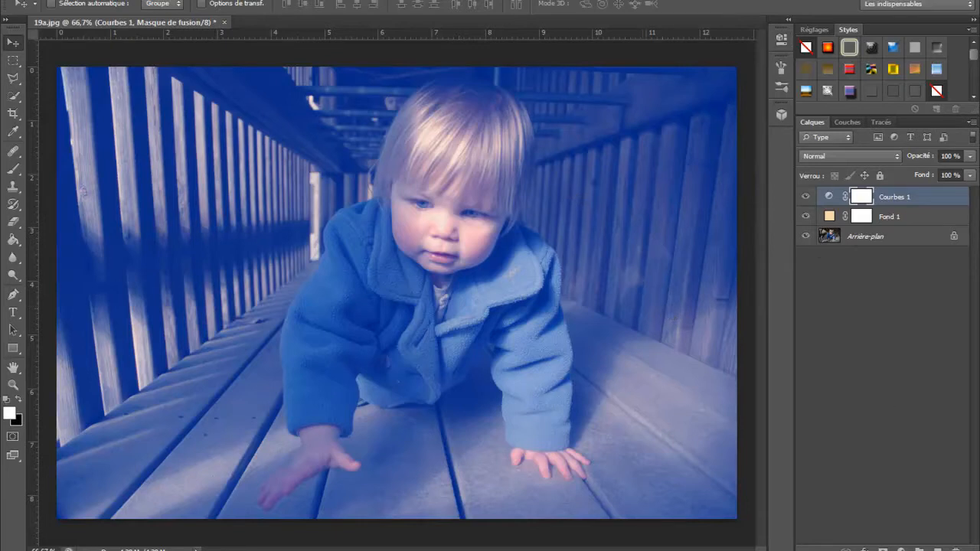
Add a Niveaux adjustment layer with the RVB midtone input at 1.36 and the white point input at 236
{"action": "left_click", "coordinate": [901, 549]}
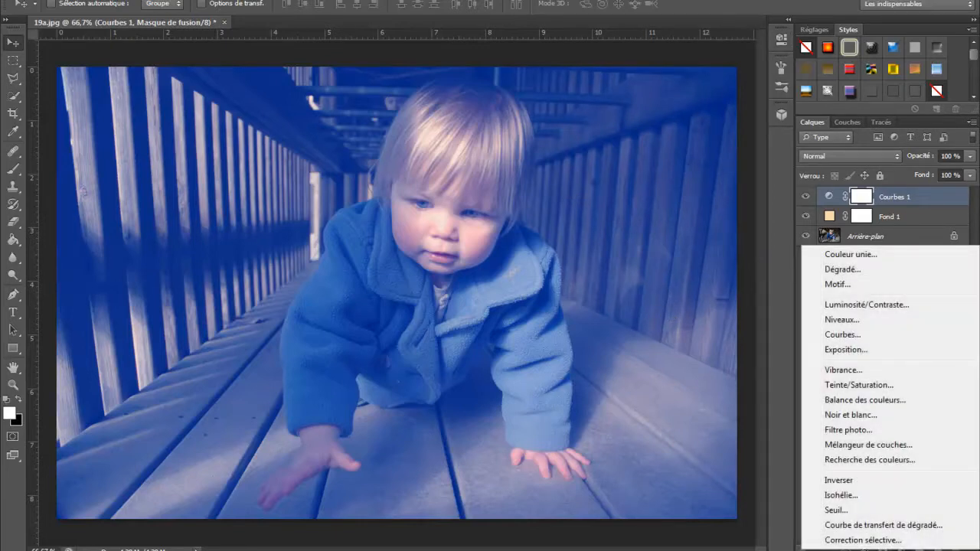
{"action": "left_click", "coordinate": [851, 319]}
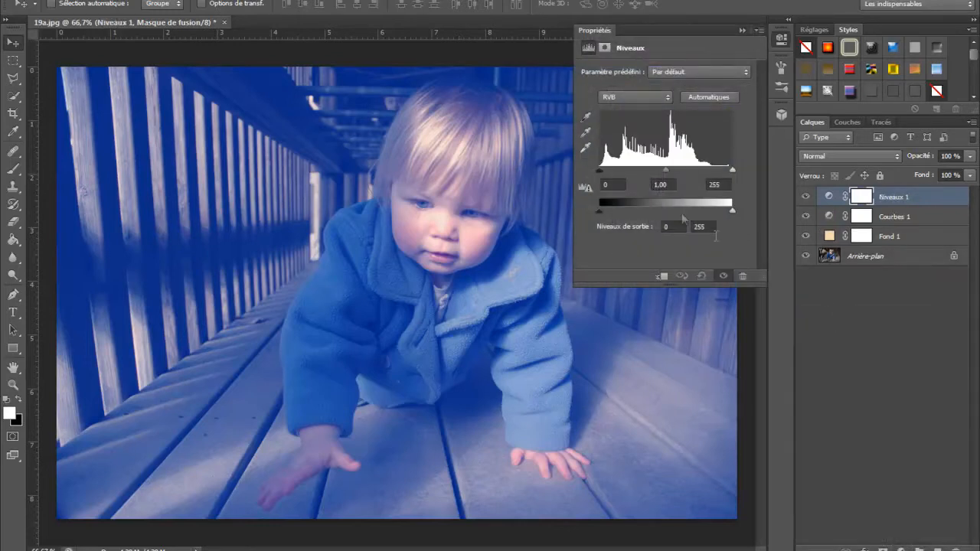
{"action": "double_click", "coordinate": [673, 185]}
{"action": "left_click_drag", "start_coordinate": [668, 184], "coordinate": [661, 185]}
{"action": "type", "text": "35"}
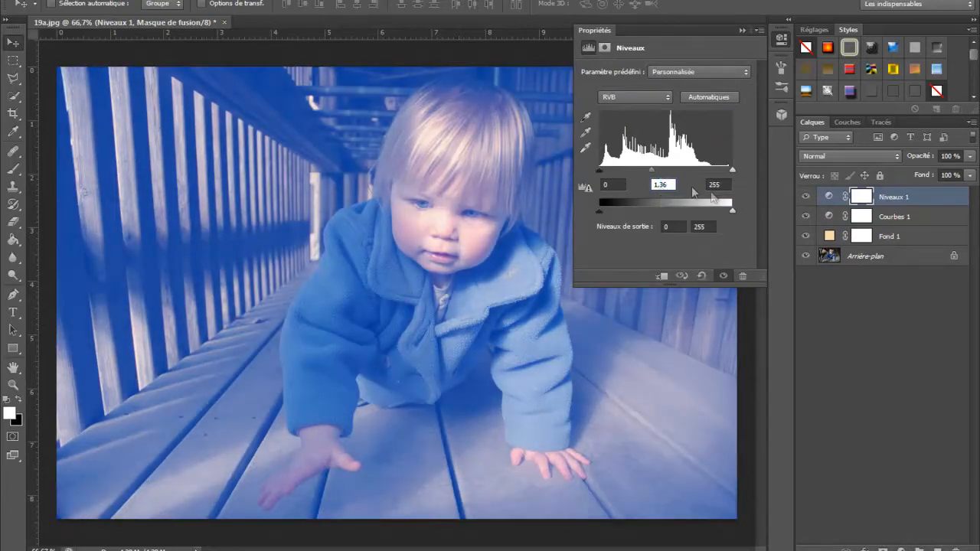
{"action": "left_click", "coordinate": [728, 184]}
{"action": "type", "text": "3"}
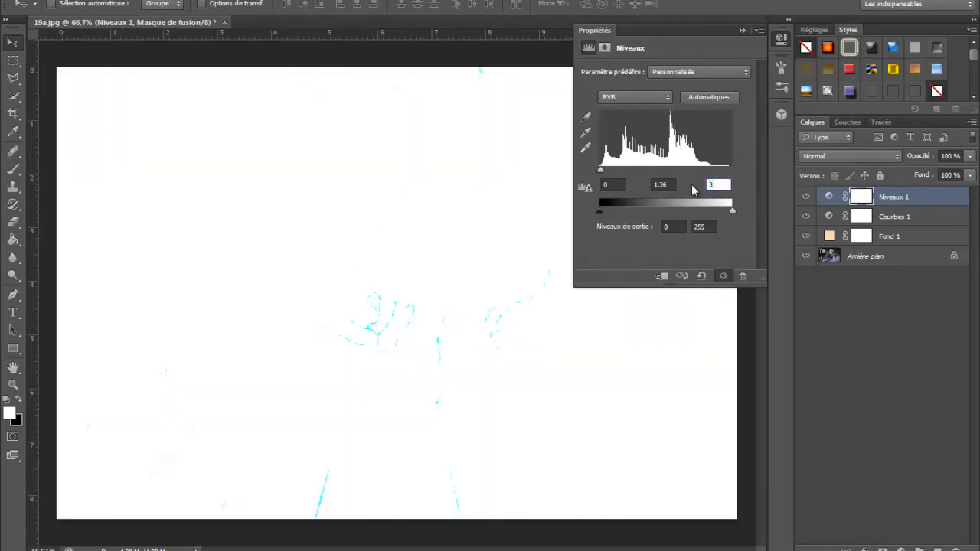
{"action": "type", "text": "236"}
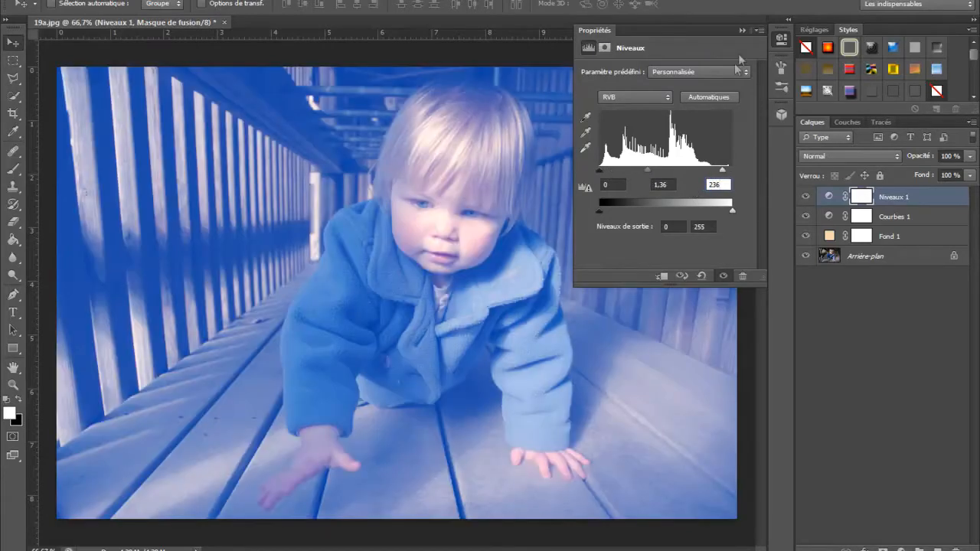
{"action": "left_click", "coordinate": [743, 31]}
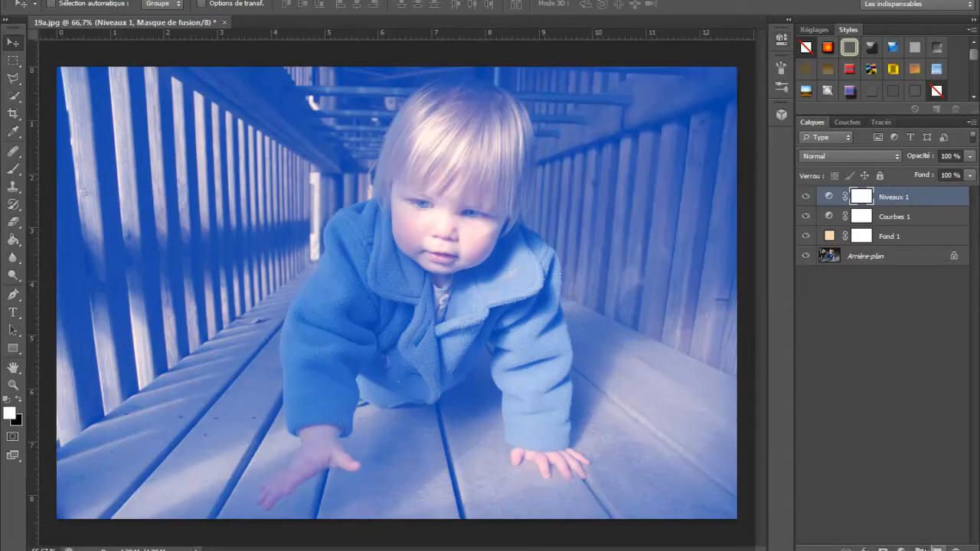
Add a Luminosité/Contraste adjustment layer with brightness 6 and contrast 51
{"action": "left_click", "coordinate": [902, 548]}
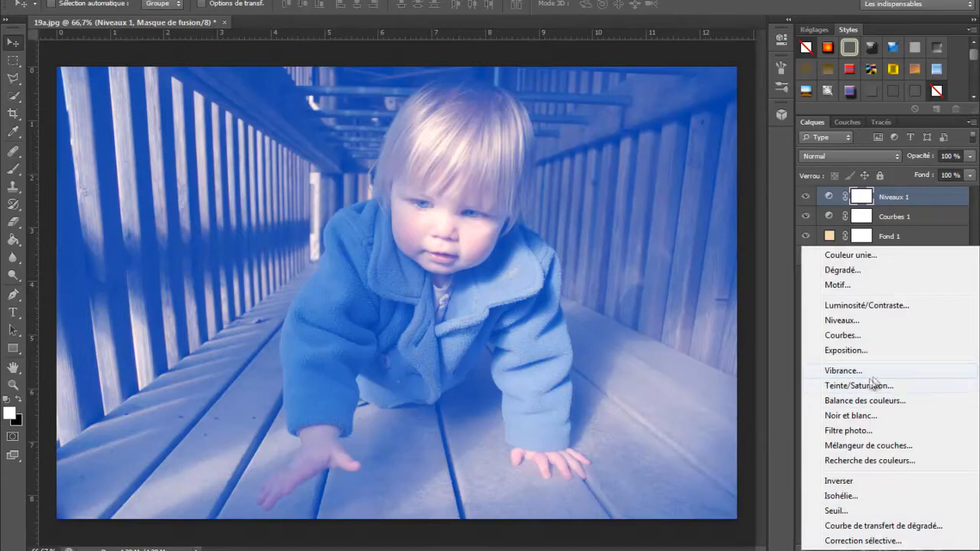
{"action": "left_click", "coordinate": [857, 304]}
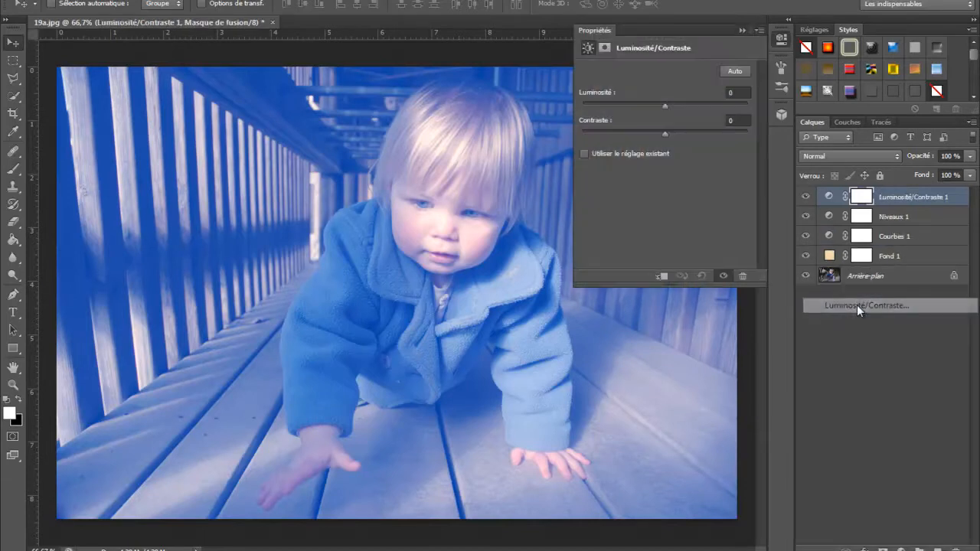
{"action": "left_click", "coordinate": [736, 92]}
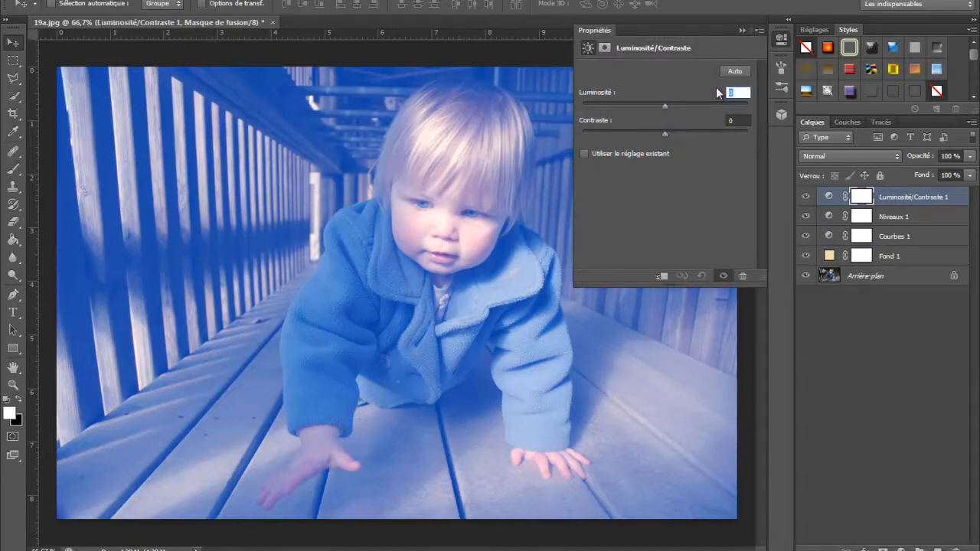
{"action": "type", "text": "6"}
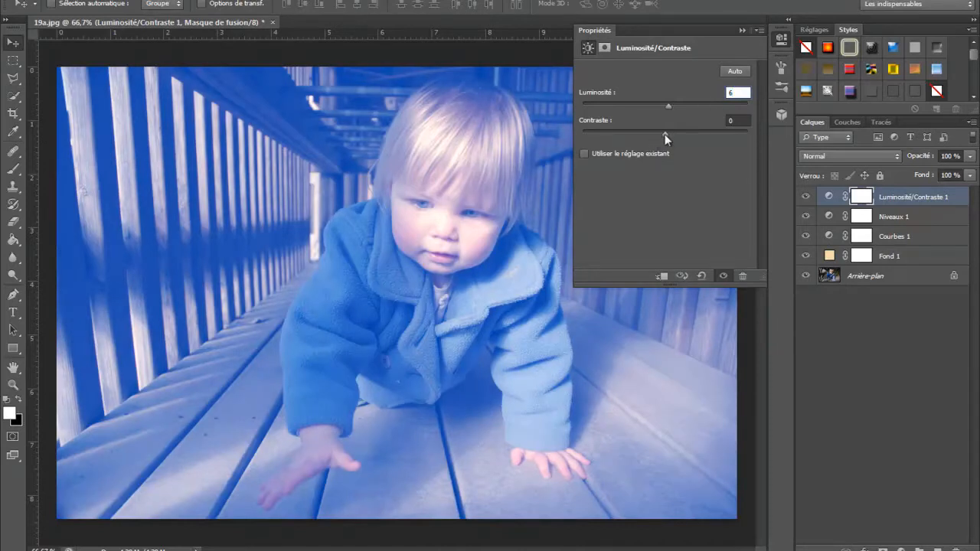
{"action": "left_click_drag", "start_coordinate": [670, 135], "coordinate": [726, 138]}
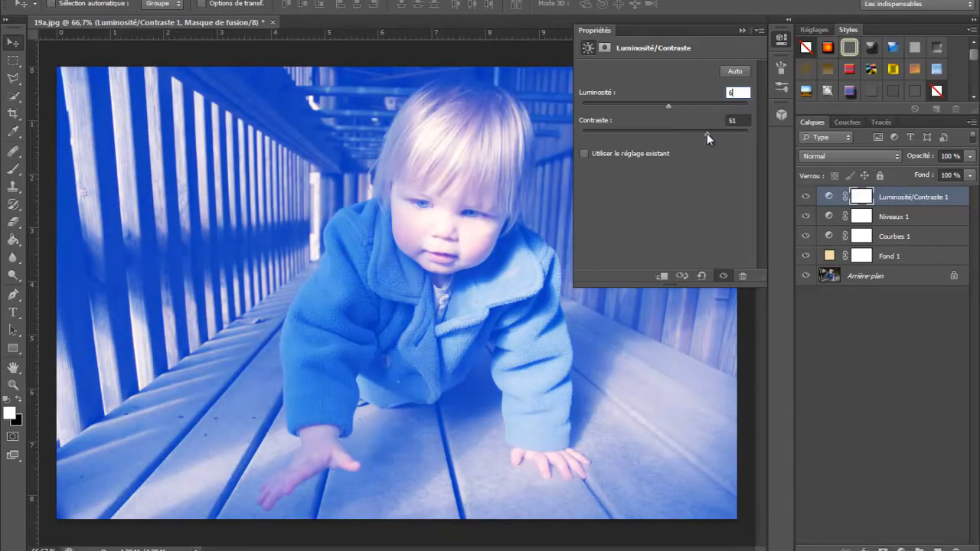
{"action": "left_click", "coordinate": [744, 34]}
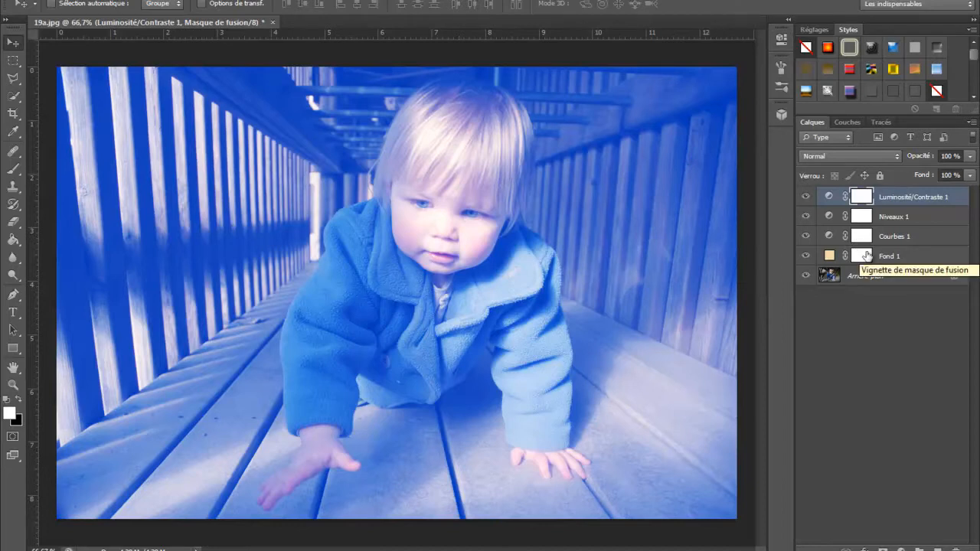
Add a second Courbes adjustment layer on top and set the Vert channel's black point input to 13
{"action": "left_click", "coordinate": [900, 549]}
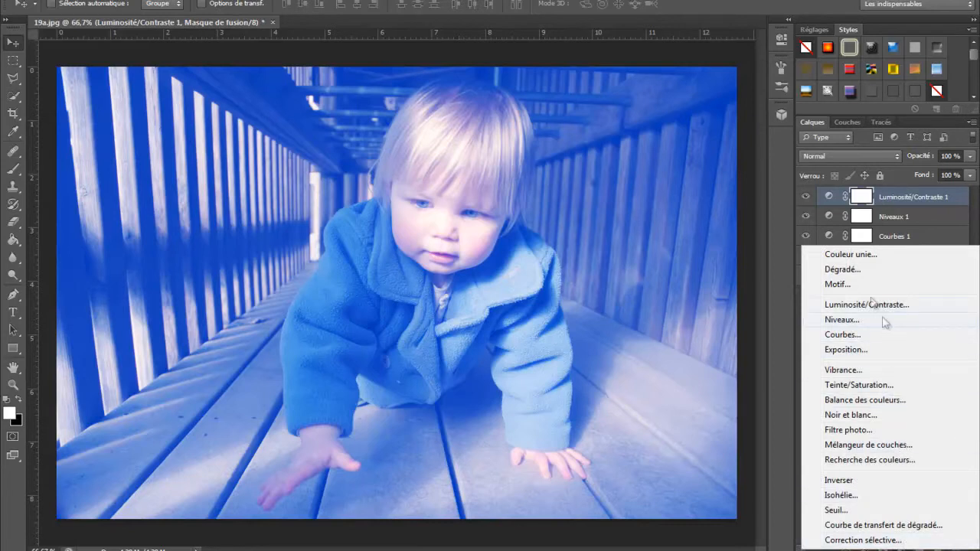
{"action": "left_click", "coordinate": [848, 336]}
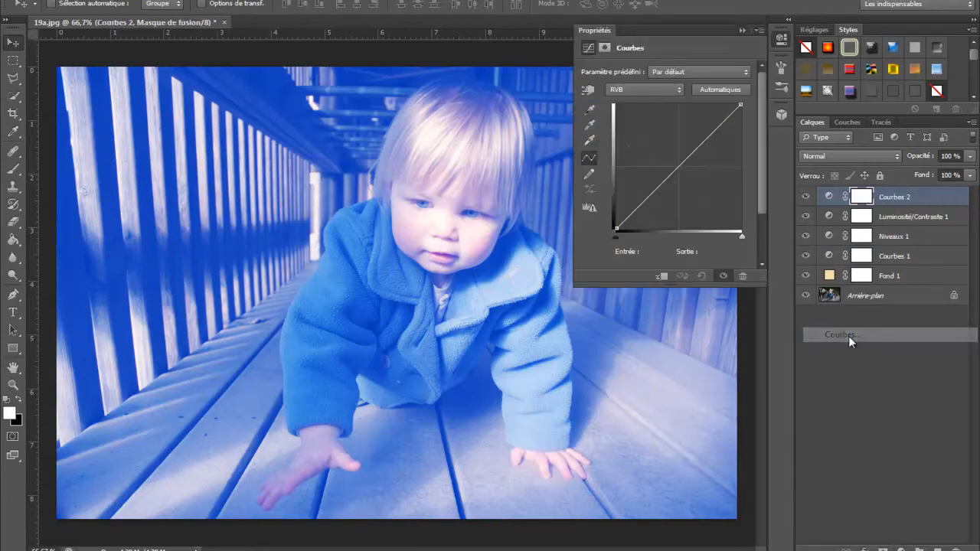
{"action": "left_click", "coordinate": [644, 90]}
{"action": "left_click", "coordinate": [629, 122]}
{"action": "left_click", "coordinate": [615, 229]}
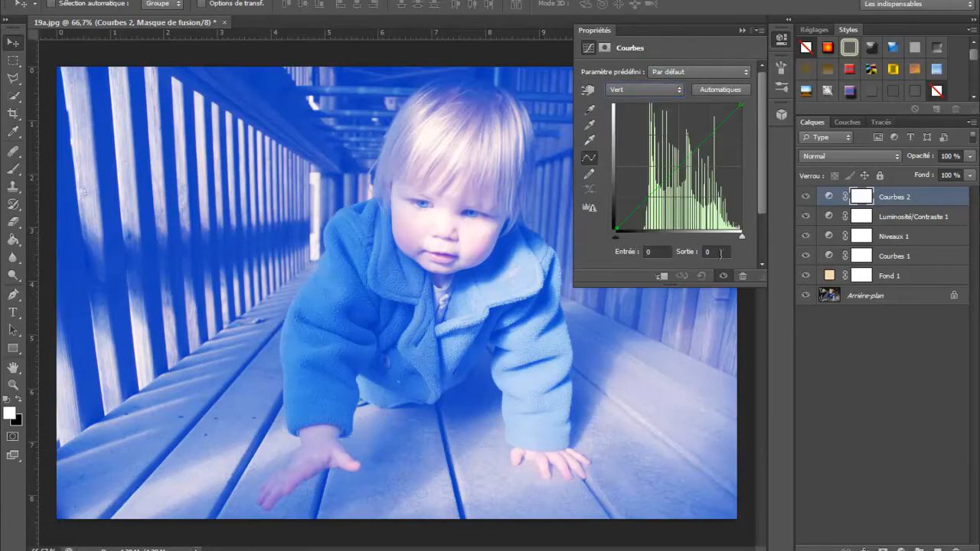
{"action": "left_click", "coordinate": [648, 252]}
{"action": "type", "text": "13"}
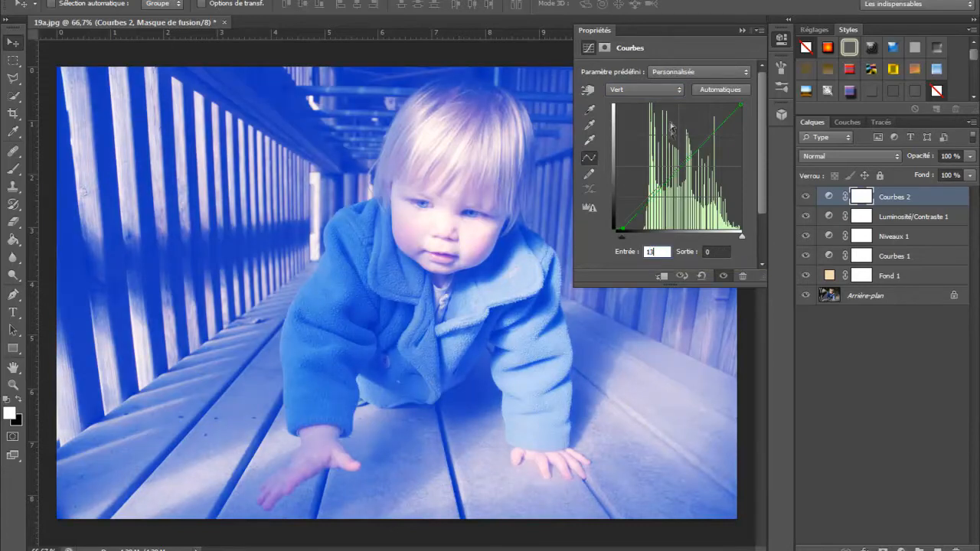
Set the Bleu channel's black point input to 88 in the second curves adjustment
{"action": "left_click", "coordinate": [651, 91]}
{"action": "left_click", "coordinate": [638, 137]}
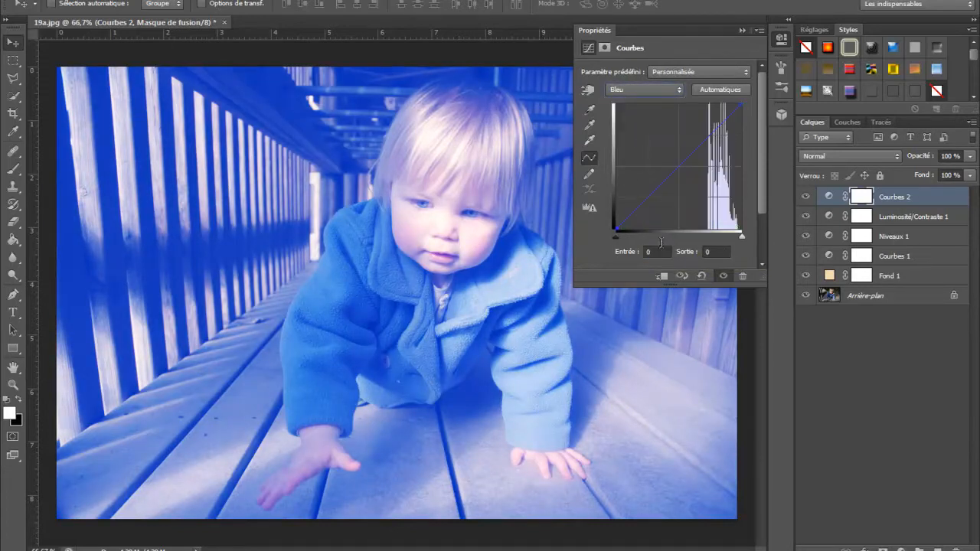
{"action": "left_click", "coordinate": [661, 250]}
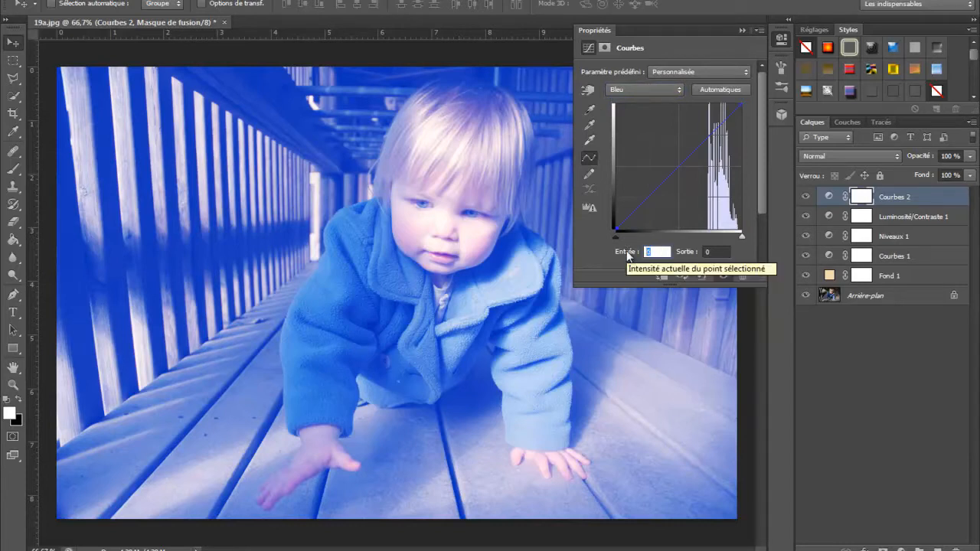
{"action": "type", "text": "88"}
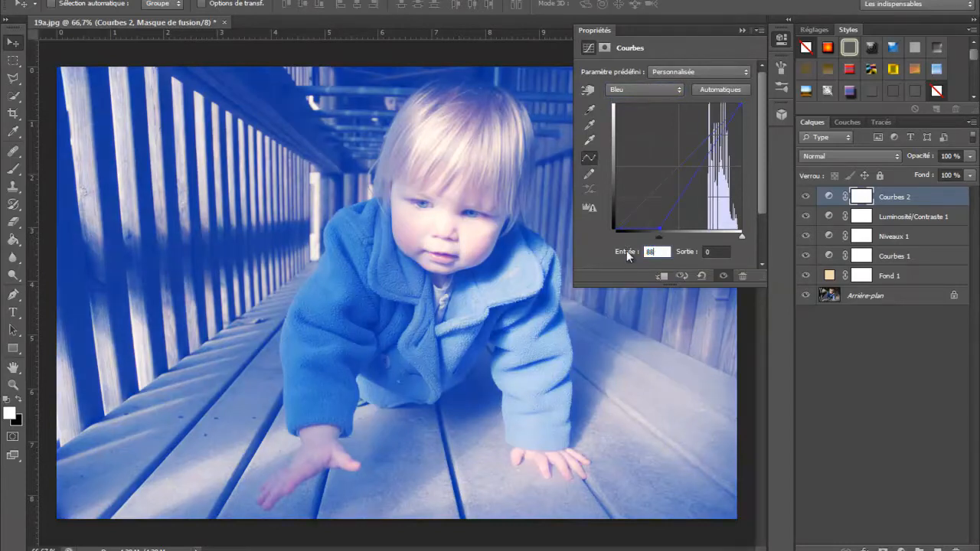
Add a second Luminosité/Contraste adjustment layer with brightness -6 and contrast 33
{"action": "left_click", "coordinate": [740, 31]}
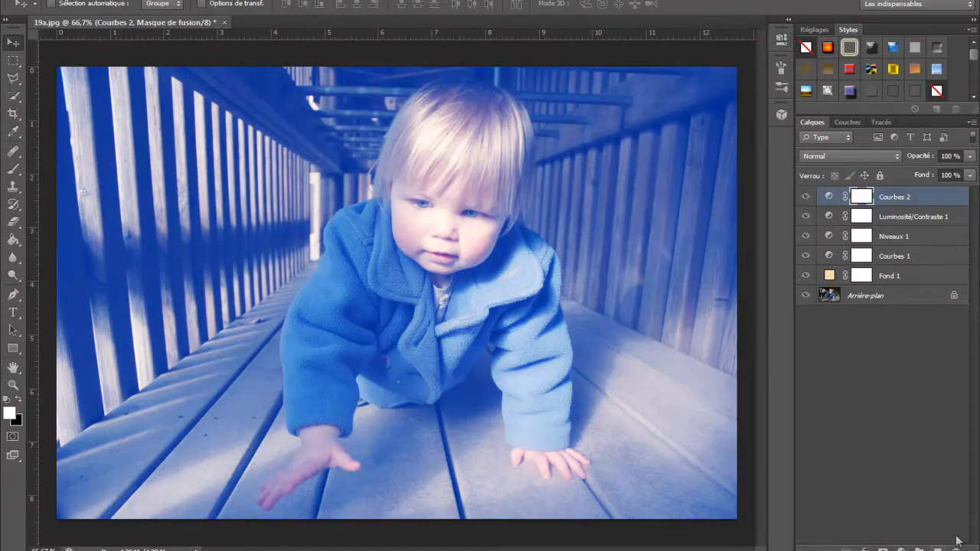
{"action": "left_click", "coordinate": [901, 550]}
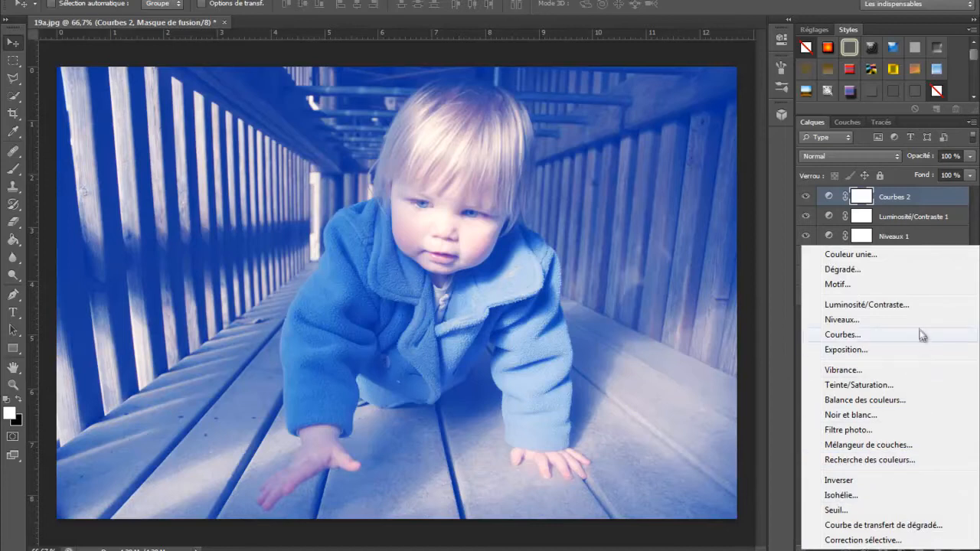
{"action": "left_click", "coordinate": [863, 307]}
{"action": "left_click", "coordinate": [729, 93]}
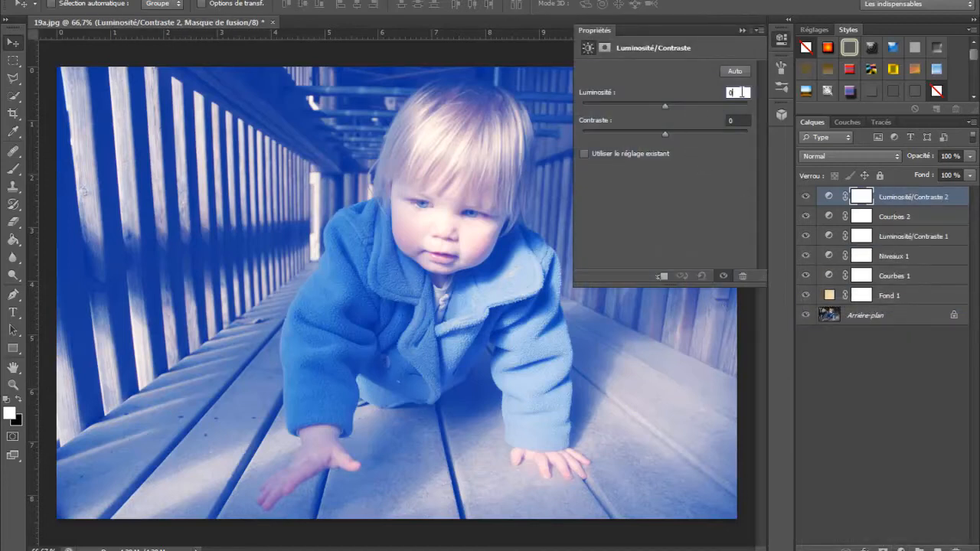
{"action": "type", "text": "-6"}
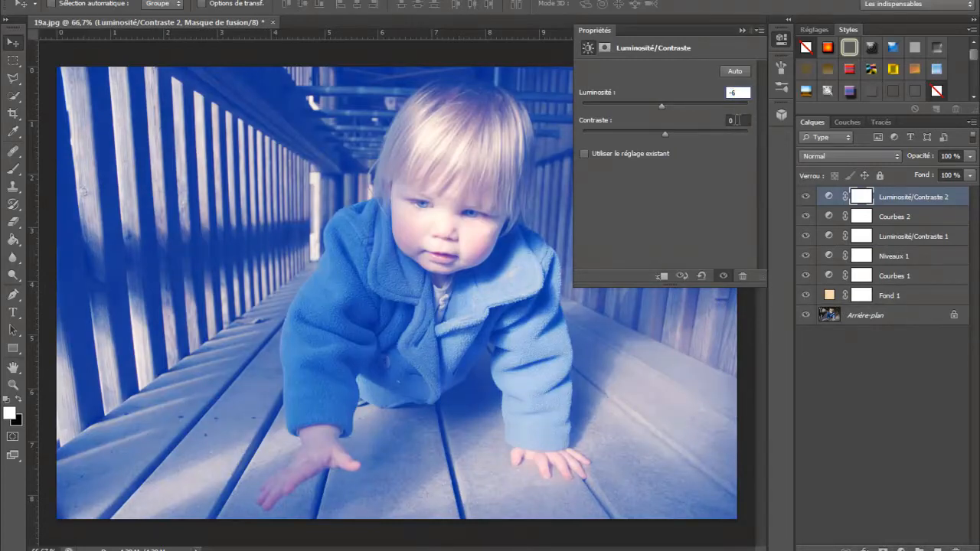
{"action": "key", "text": "Tab"}
{"action": "type", "text": "33"}
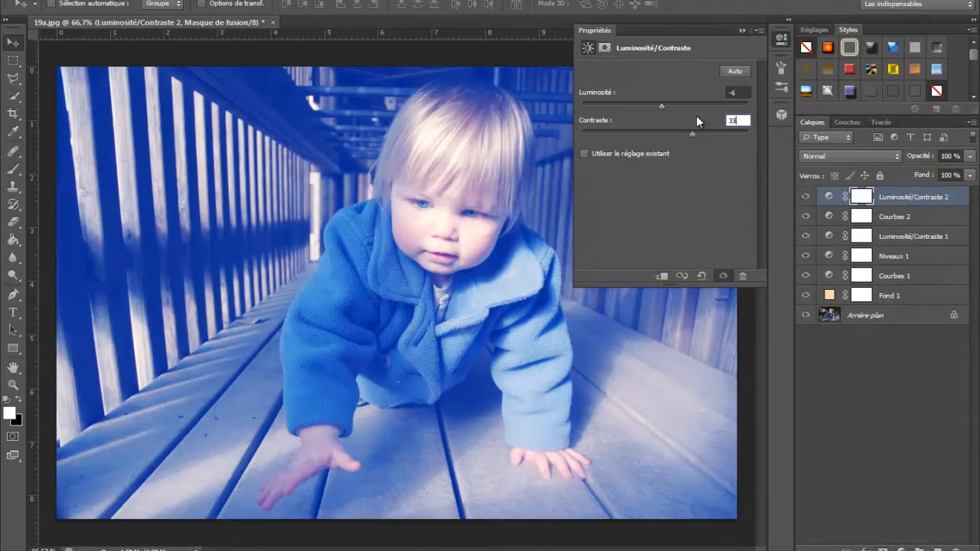
{"action": "left_click", "coordinate": [742, 30]}
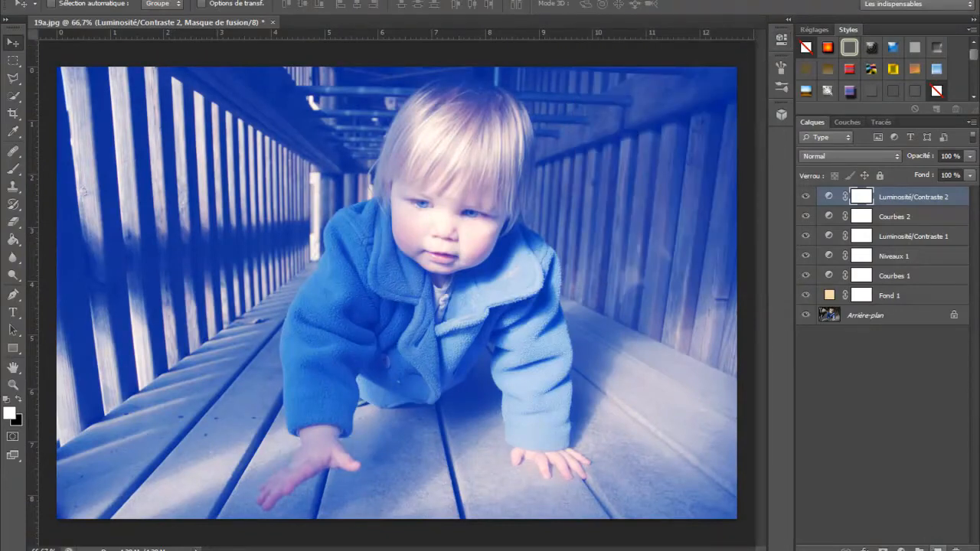
Add a third Courbes adjustment layer and set the Rouge channel's black point to input 0 and output 4
{"action": "left_click", "coordinate": [903, 549]}
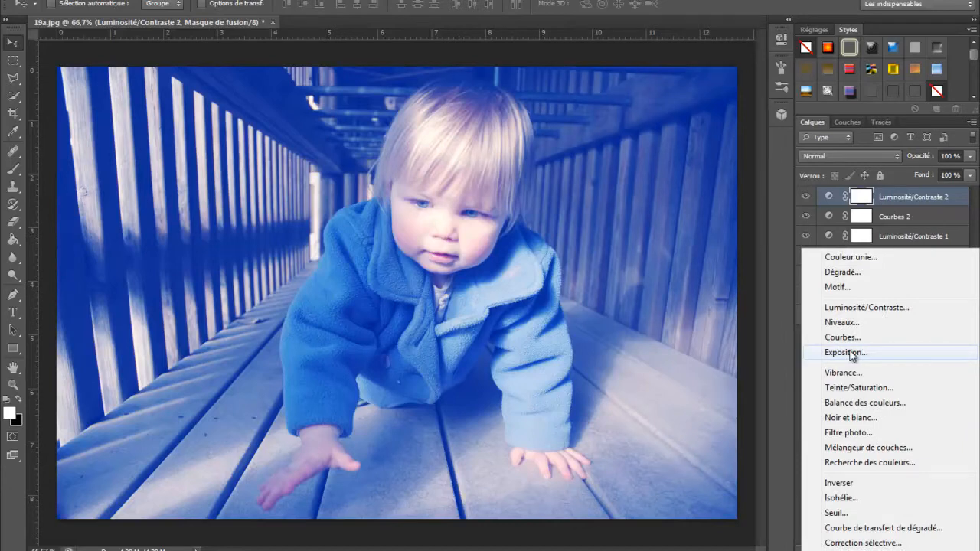
{"action": "left_click", "coordinate": [855, 339]}
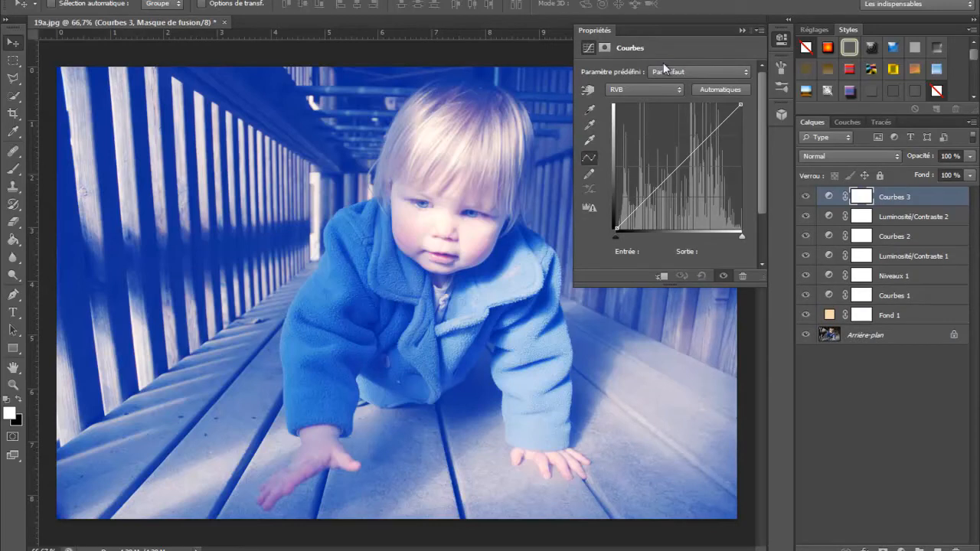
{"action": "left_click", "coordinate": [668, 87]}
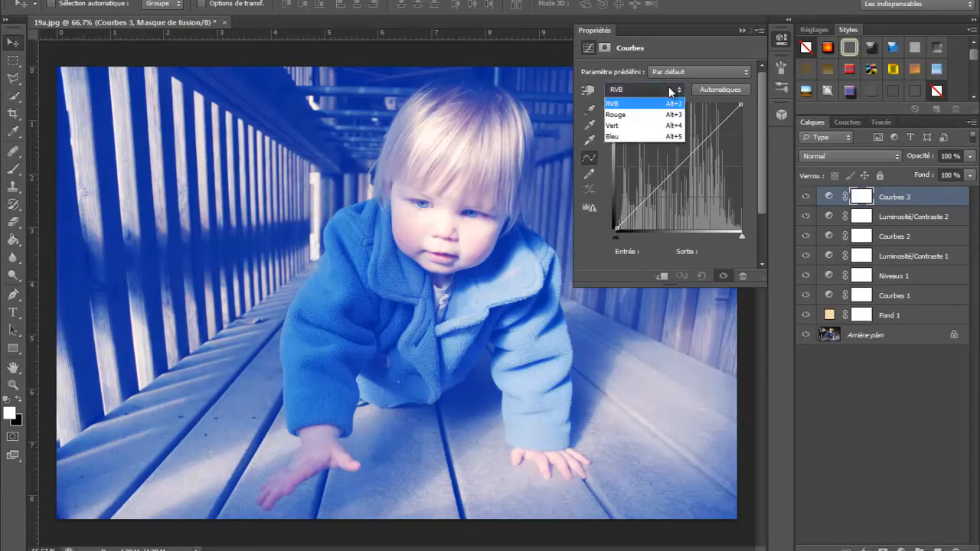
{"action": "left_click", "coordinate": [662, 105]}
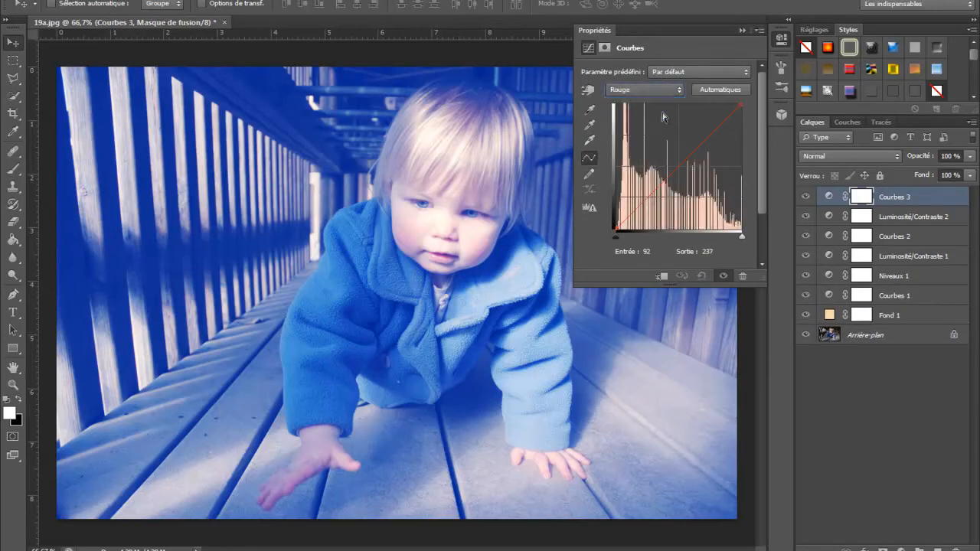
{"action": "left_click", "coordinate": [617, 238]}
{"action": "left_click", "coordinate": [635, 257]}
{"action": "left_click_drag", "start_coordinate": [613, 231], "coordinate": [615, 230]}
{"action": "left_click", "coordinate": [715, 251]}
{"action": "type", "text": "4"}
{"action": "left_click", "coordinate": [649, 253]}
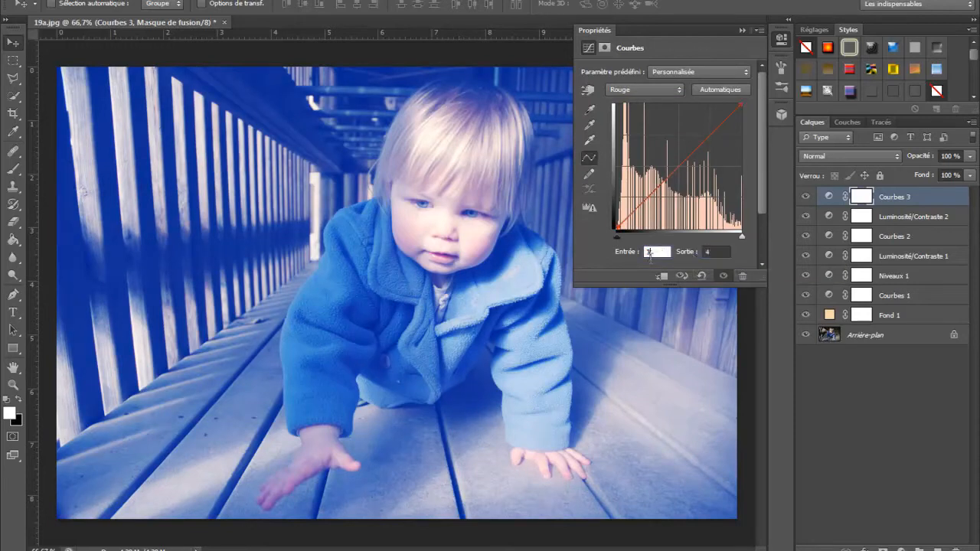
{"action": "type", "text": "0"}
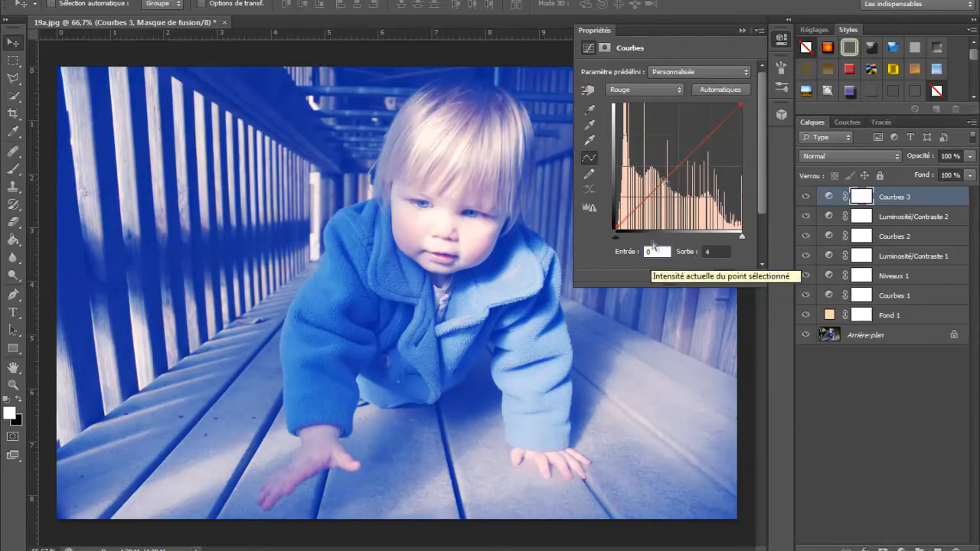
Set the Bleu channel's black point output to 14 in the third curves adjustment
{"action": "left_click", "coordinate": [655, 97]}
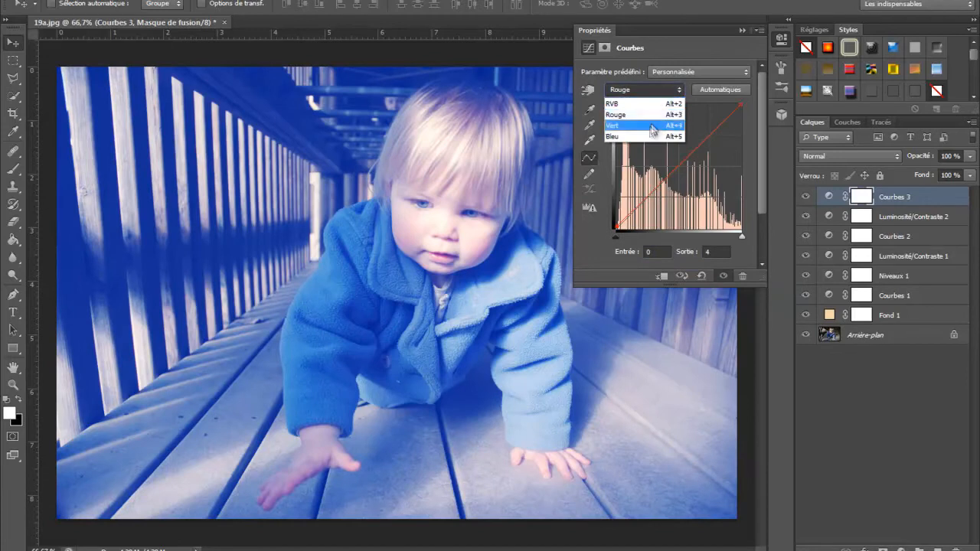
{"action": "left_click", "coordinate": [624, 136]}
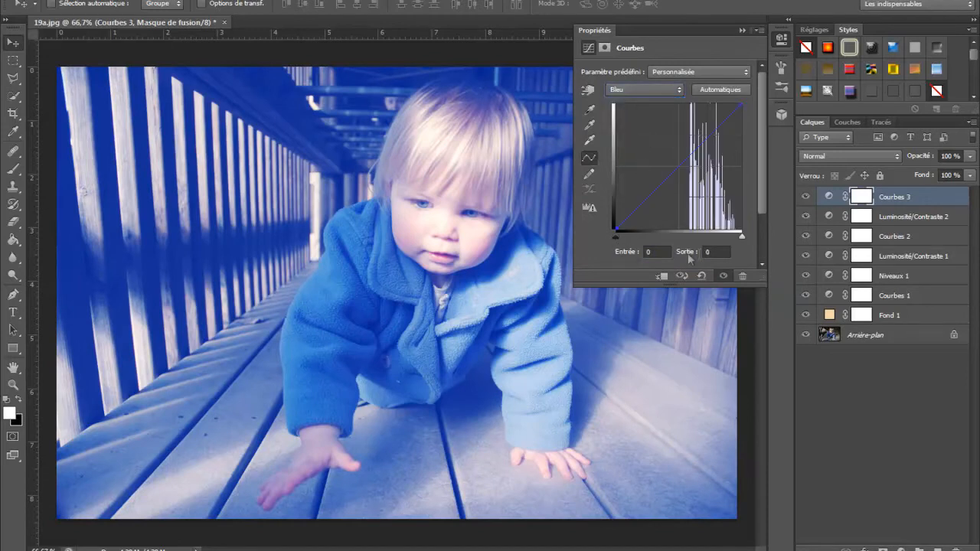
{"action": "left_click", "coordinate": [708, 252]}
{"action": "type", "text": "18"}
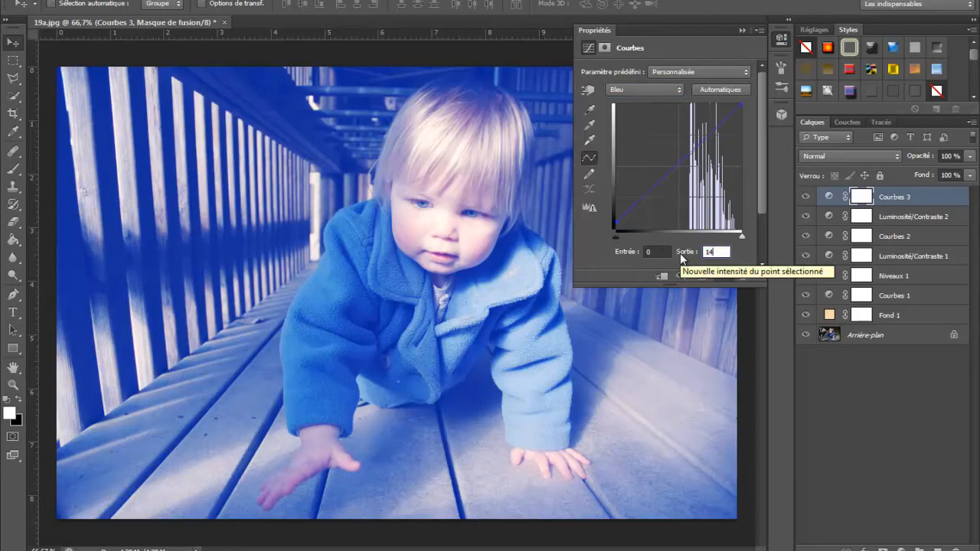
{"action": "left_click", "coordinate": [740, 31]}
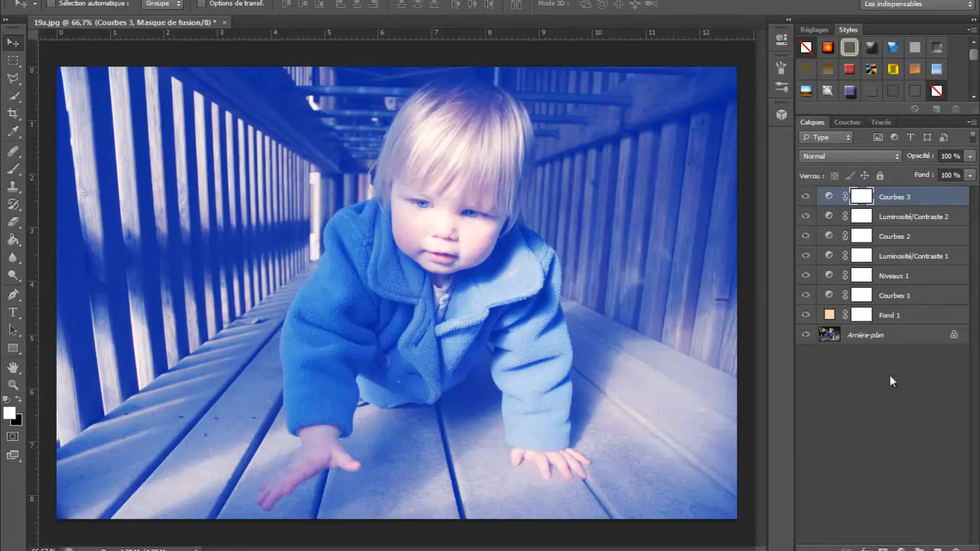
Move the Fond 1 fill layer to the top of the layer stack, above Courbes 3
{"action": "left_click", "coordinate": [872, 319]}
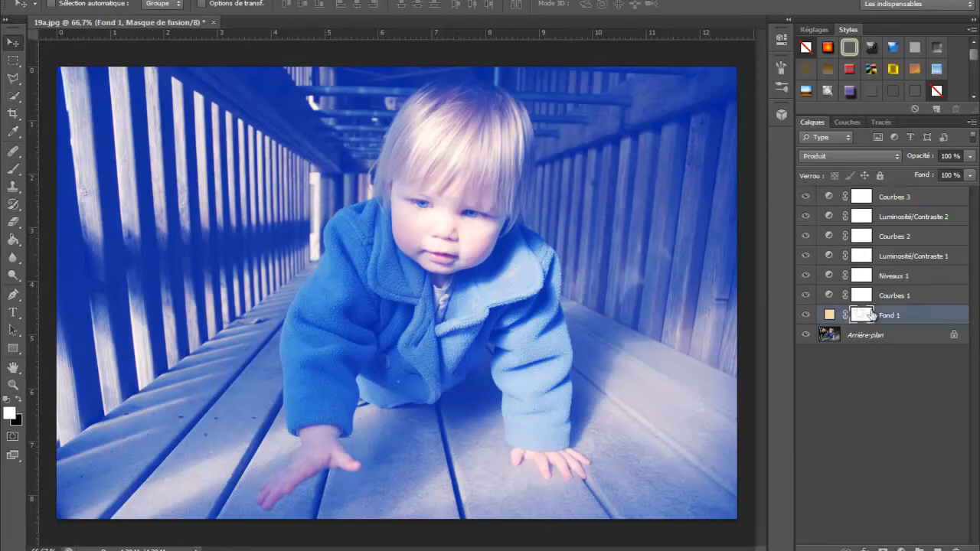
{"action": "left_click", "coordinate": [806, 317]}
{"action": "left_click", "coordinate": [805, 316]}
{"action": "left_click_drag", "start_coordinate": [888, 316], "coordinate": [884, 190]}
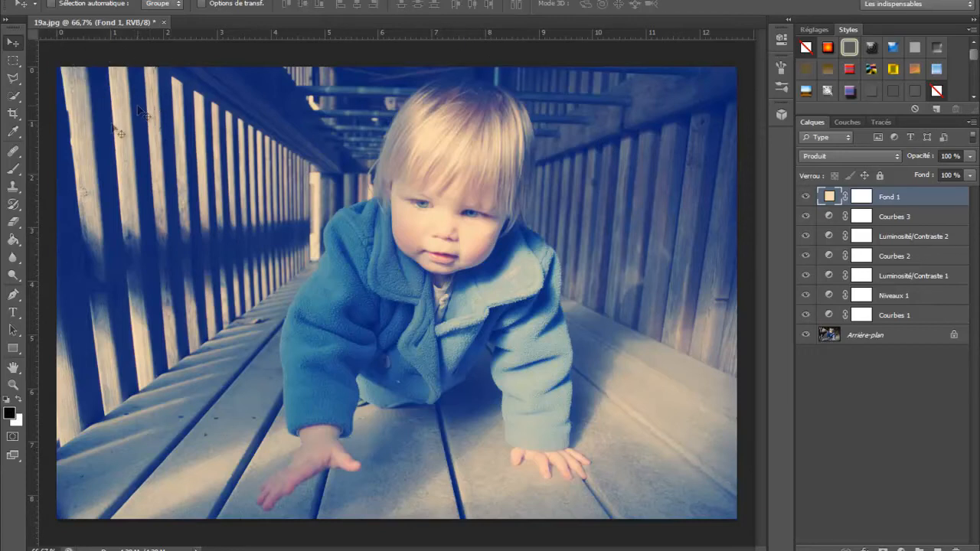
Make a rectangular selection just inside the photo's edges with a 0 px feather and invert it to select the border
{"action": "left_click", "coordinate": [14, 62]}
{"action": "left_click", "coordinate": [13, 61]}
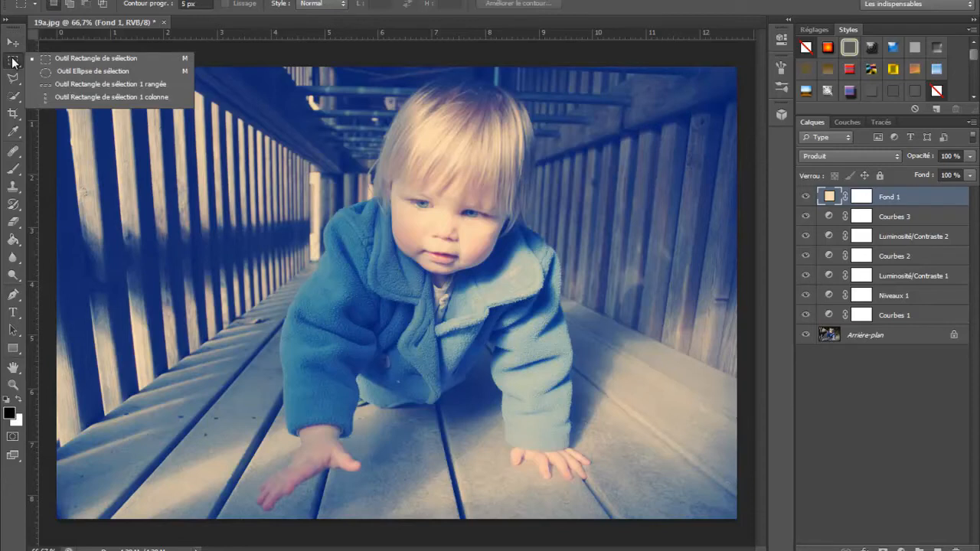
{"action": "left_click", "coordinate": [12, 61]}
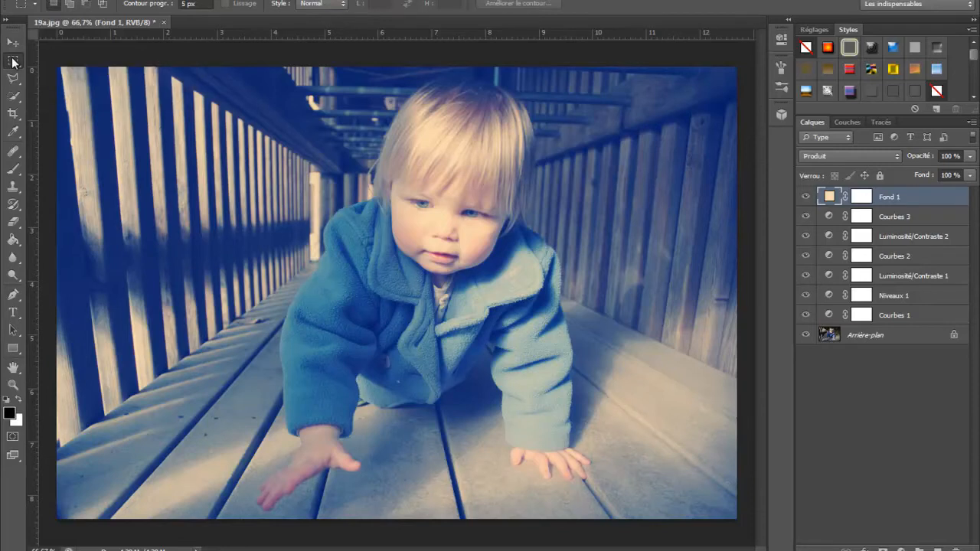
{"action": "double_click", "coordinate": [184, 3]}
{"action": "left_click_drag", "start_coordinate": [60, 69], "coordinate": [733, 512]}
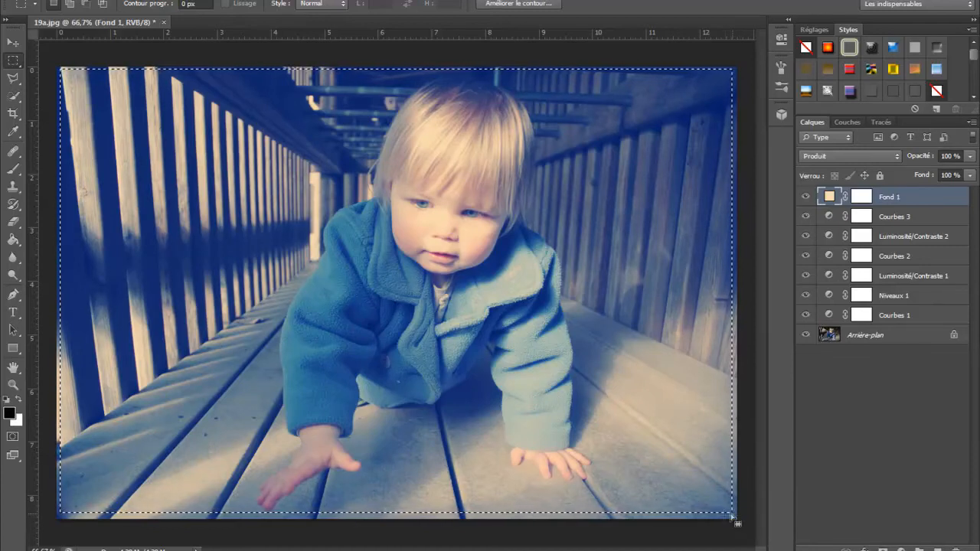
{"action": "left_click_drag", "start_coordinate": [729, 512], "coordinate": [732, 520]}
{"action": "mouse_move", "coordinate": [681, 462]}
{"action": "left_mouse_down"}
{"action": "mouse_move", "coordinate": [672, 457]}
{"action": "mouse_move", "coordinate": [678, 462]}
{"action": "left_mouse_up"}
{"action": "key", "text": "ctrl+z"}
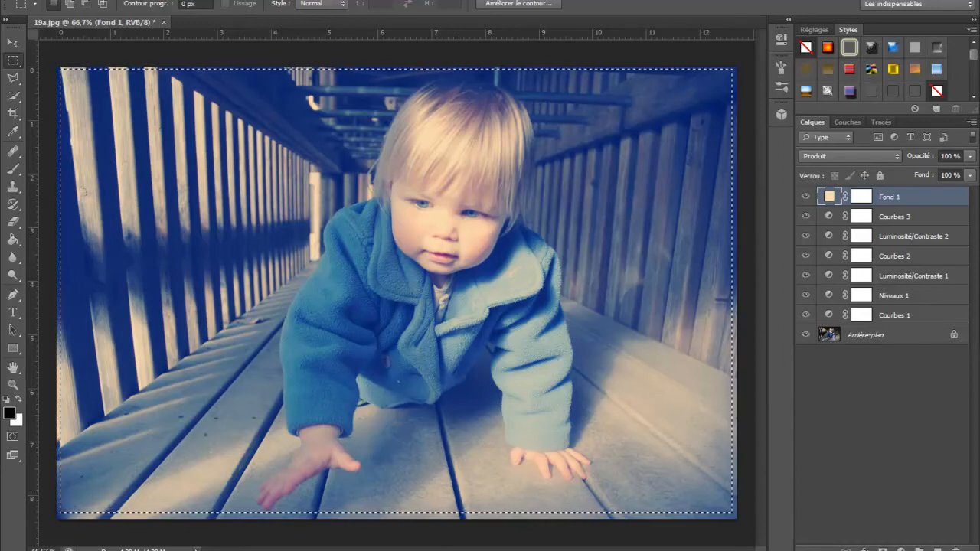
{"action": "left_click", "coordinate": [277, 34]}
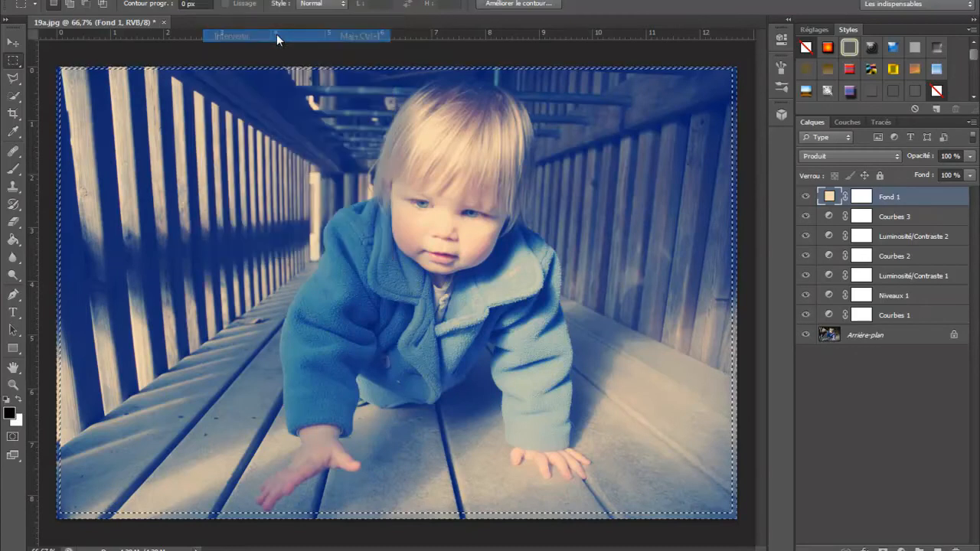
Add a new layer on top and fill the selected border with black using the Paint Bucket
{"action": "left_click", "coordinate": [13, 240]}
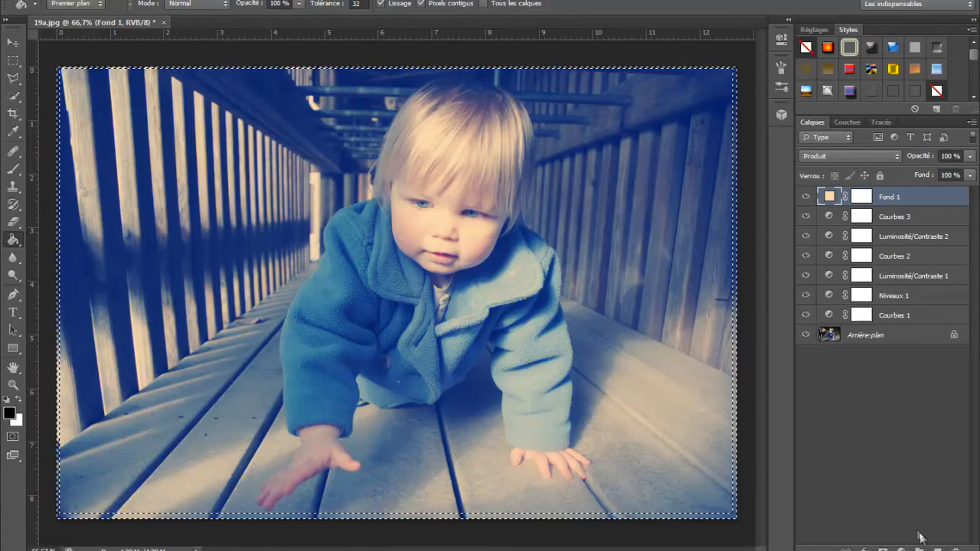
{"action": "left_click", "coordinate": [938, 549]}
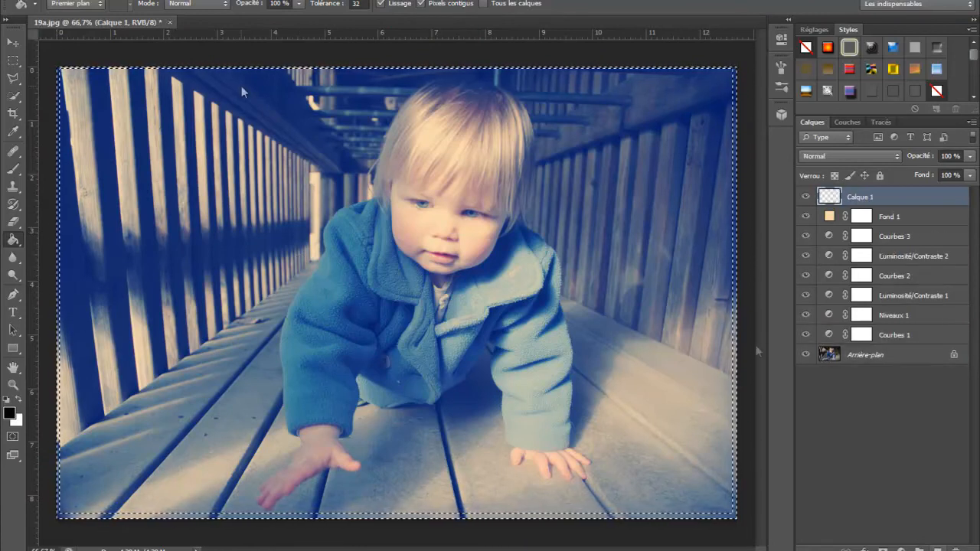
{"action": "left_click", "coordinate": [74, 177]}
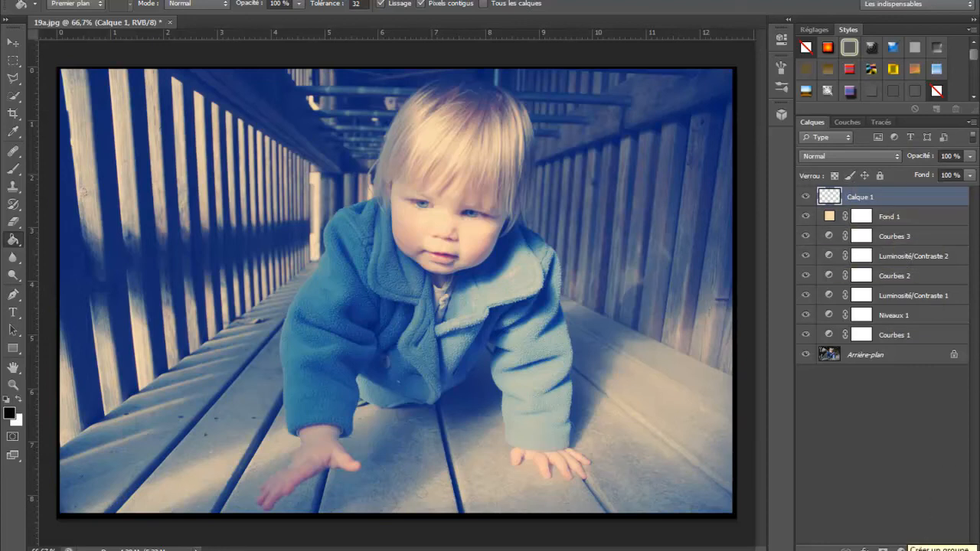
Create a layer group, move all layers from Calque 1 down to Courbes 1 into it, and collapse it
{"action": "left_click", "coordinate": [919, 549]}
{"action": "left_click", "coordinate": [852, 211]}
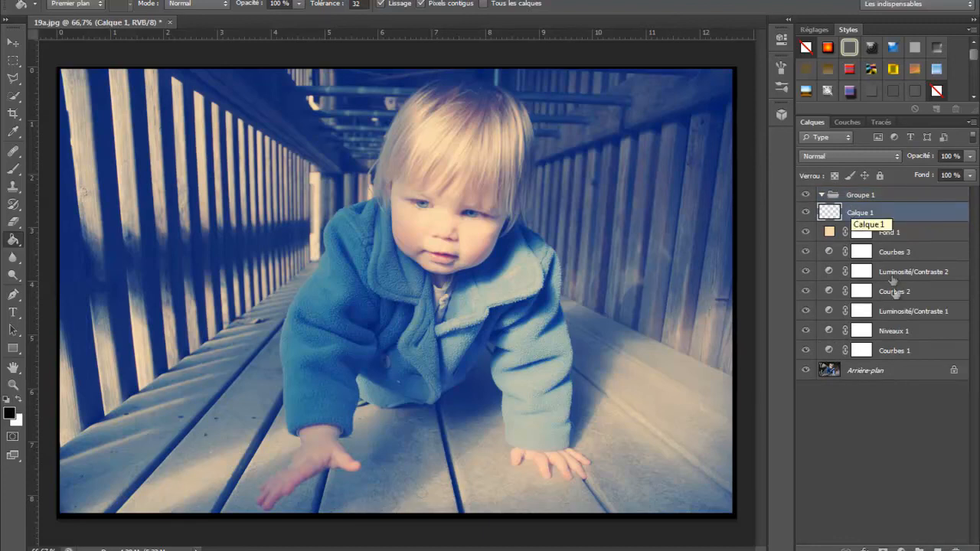
{"action": "left_click", "coordinate": [881, 349], "text": "shift"}
{"action": "left_click_drag", "start_coordinate": [859, 211], "coordinate": [854, 197]}
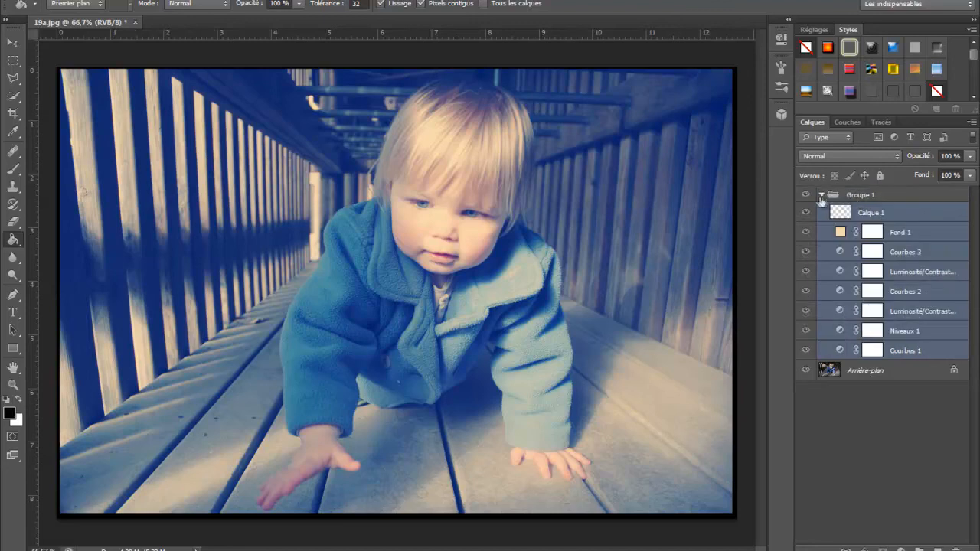
{"action": "left_click", "coordinate": [820, 195]}
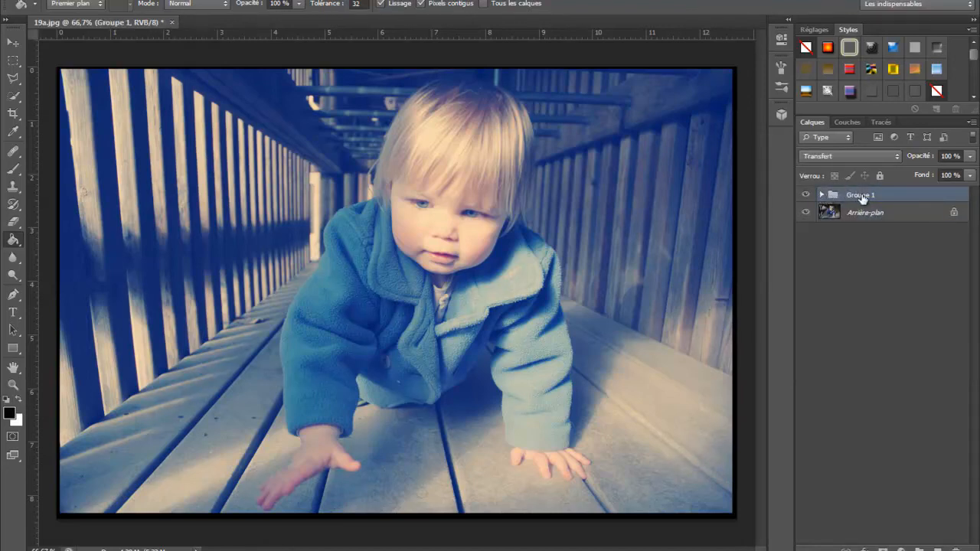
Rename the layer group as Instagram and toggle its visibility to compare the photo with and without the effect
{"action": "double_click", "coordinate": [863, 198]}
{"action": "type", "text": "Instagram"}
{"action": "key", "text": "Return"}
{"action": "left_click", "coordinate": [806, 197]}
{"action": "left_click", "coordinate": [806, 197]}
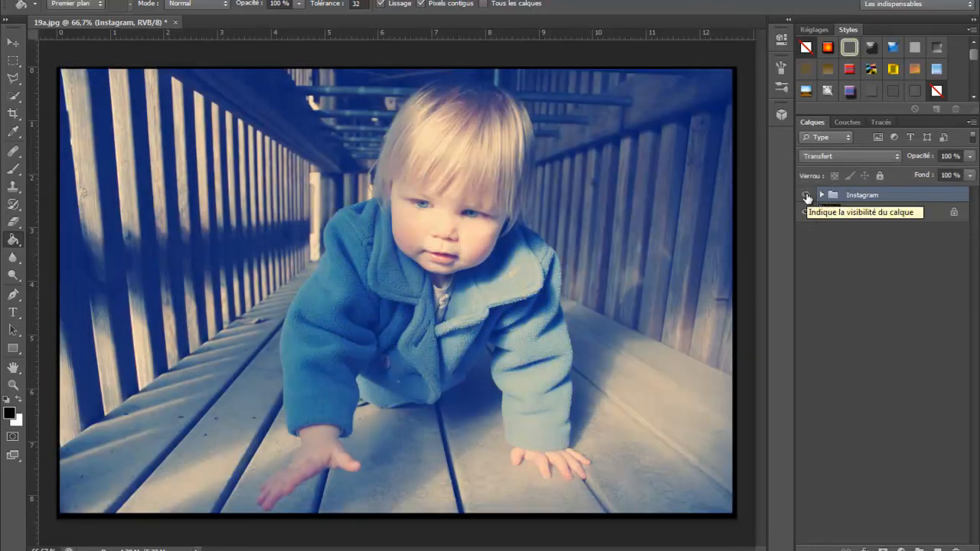